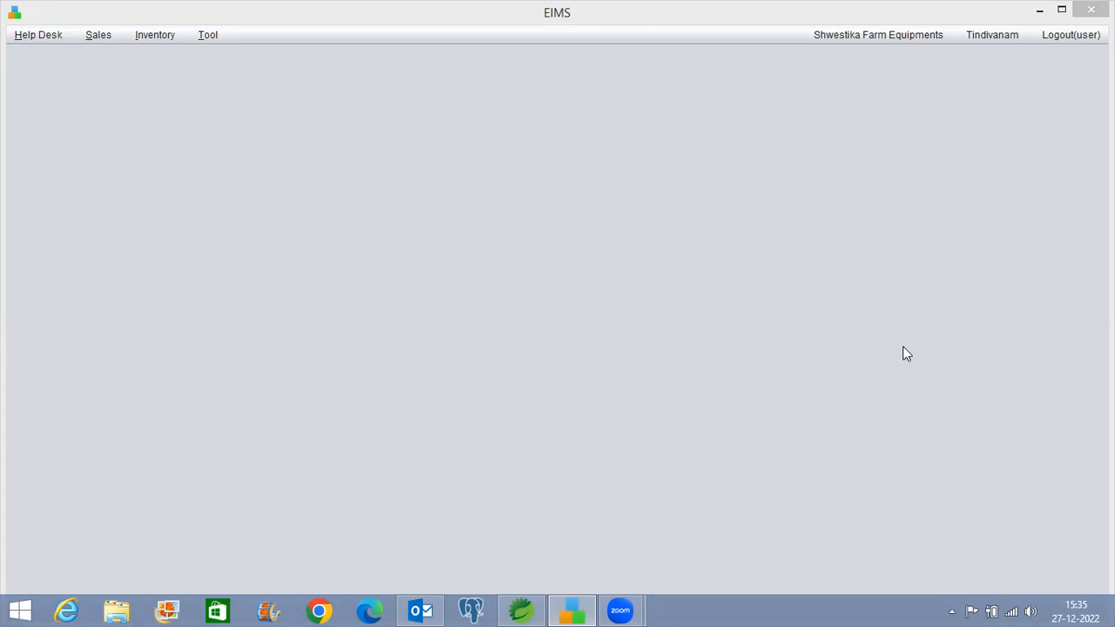
# Open the Help Desk menu to reach the Enquiry and Quotation options
pyautogui.click(35, 39)
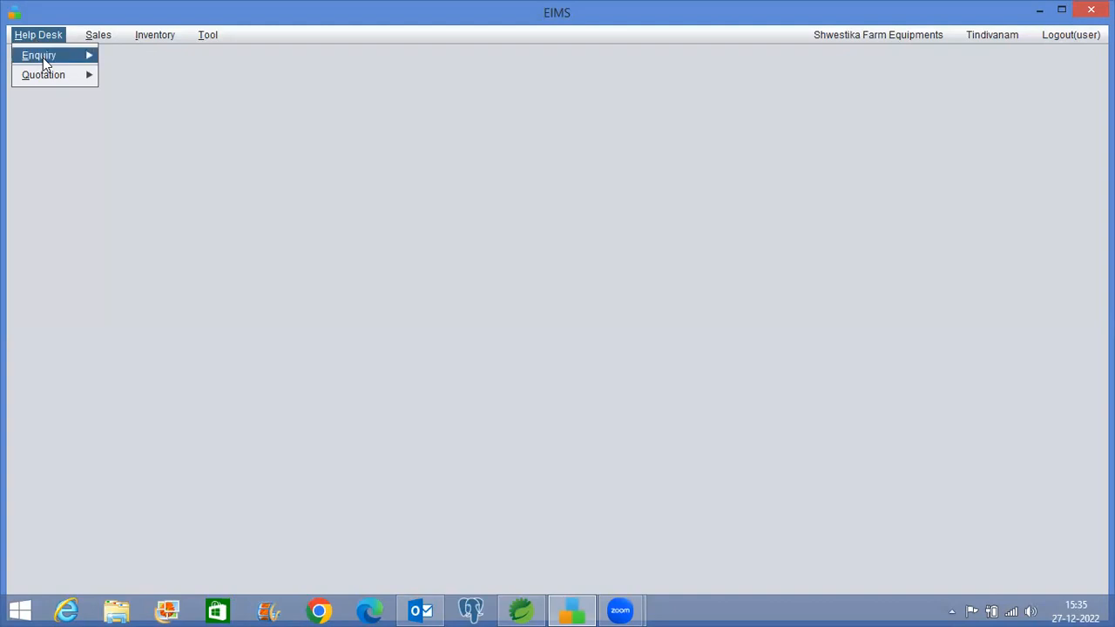
# Start a new enquiry with the customer's name and title 'VST Tractor 12 HP Engine'
pyautogui.moveTo(42, 57)
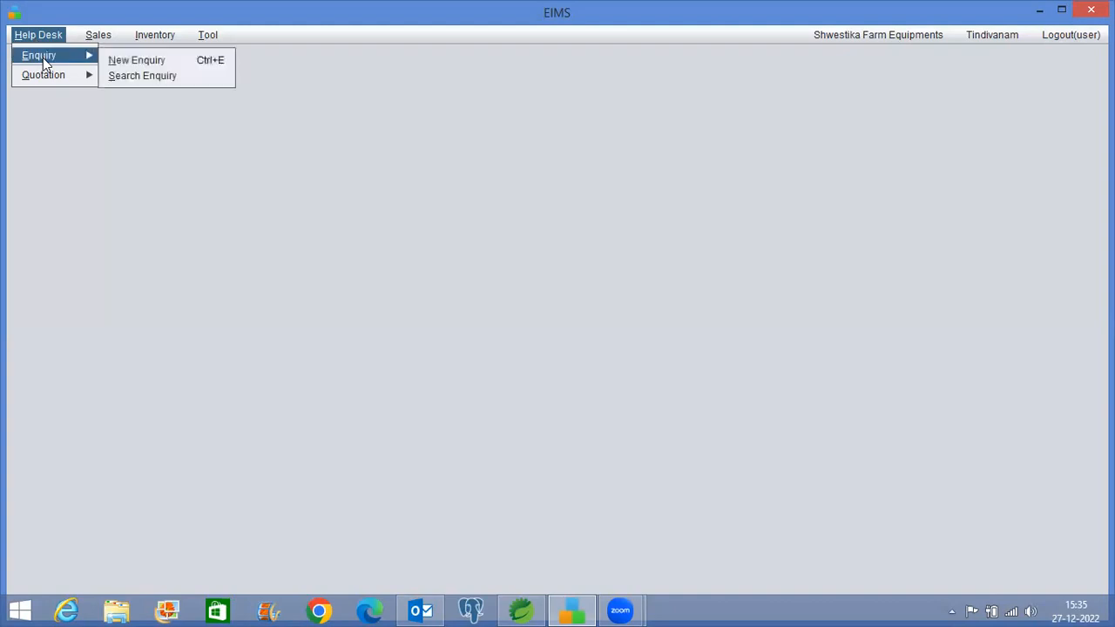
pyautogui.click(131, 60)
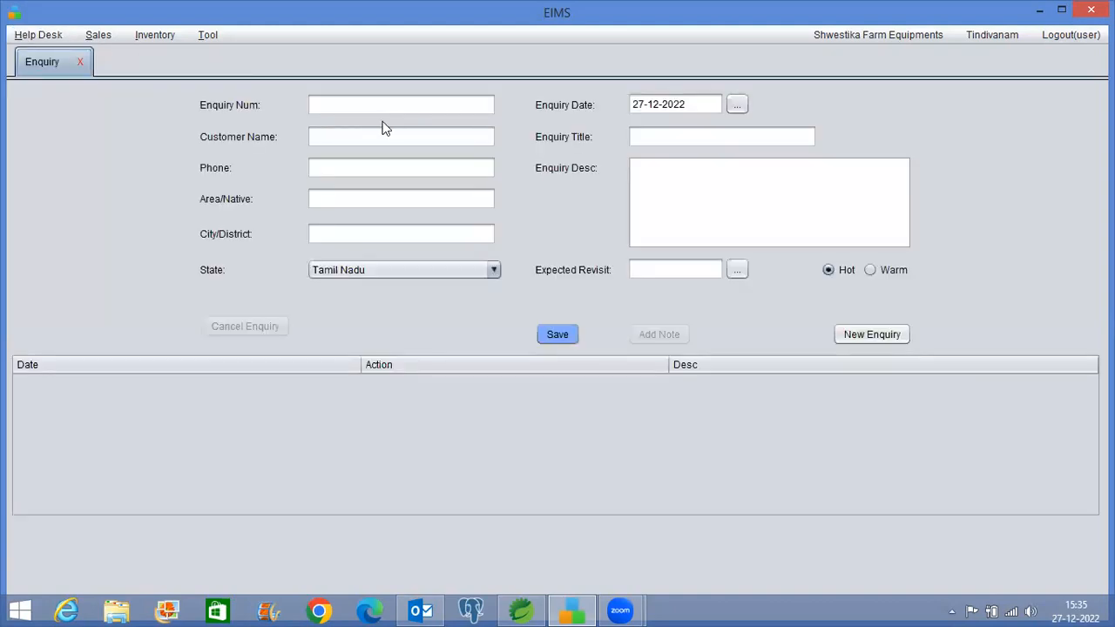
pyautogui.click(357, 138)
pyautogui.write('Arun')
pyautogui.press('Tab')
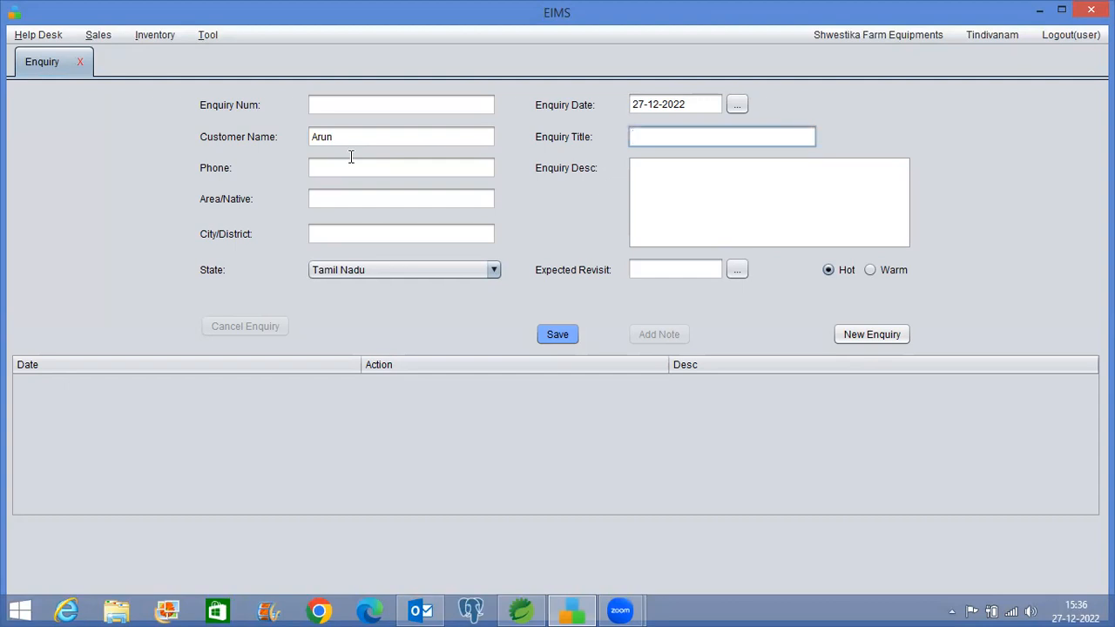
pyautogui.write('VST Tractor 12 HP Engine')
# Write a description saying the customer may need it in the next month
pyautogui.click(691, 165)
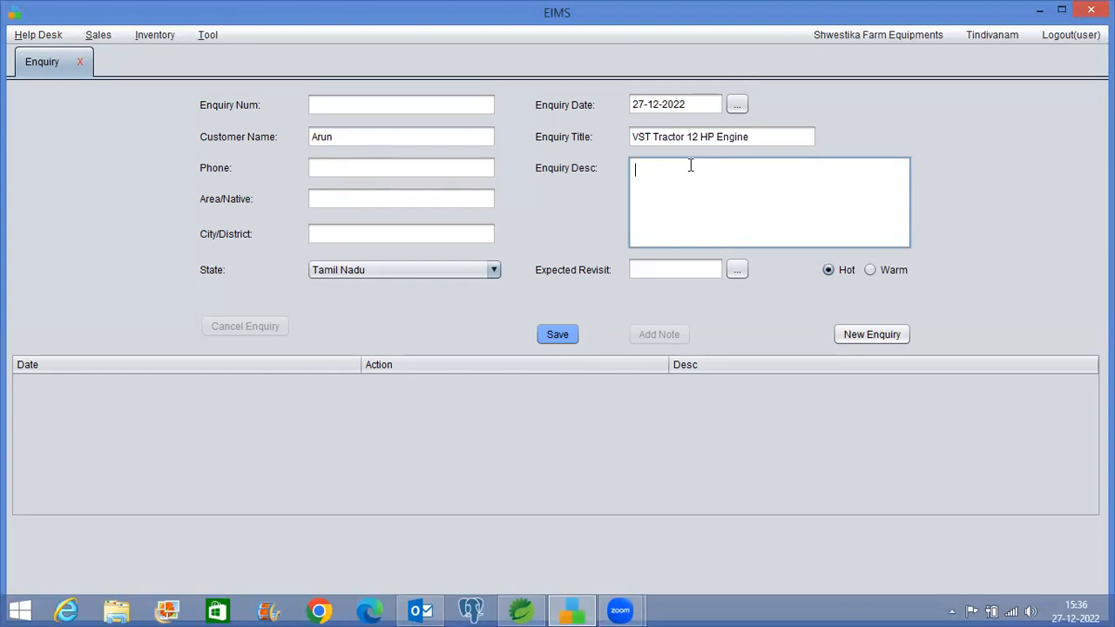
pyautogui.write('Most like')
pyautogui.write('ly we may n')
pyautogui.hotkey('ctrl', 'shift', 'Left')
pyautogui.hotkey('ctrl', 'shift', 'Left')
pyautogui.hotkey('ctrl', 'shift', 'Left')
pyautogui.write('custome')
pyautogui.press('BackSpace')
pyautogui.write('r may need i')
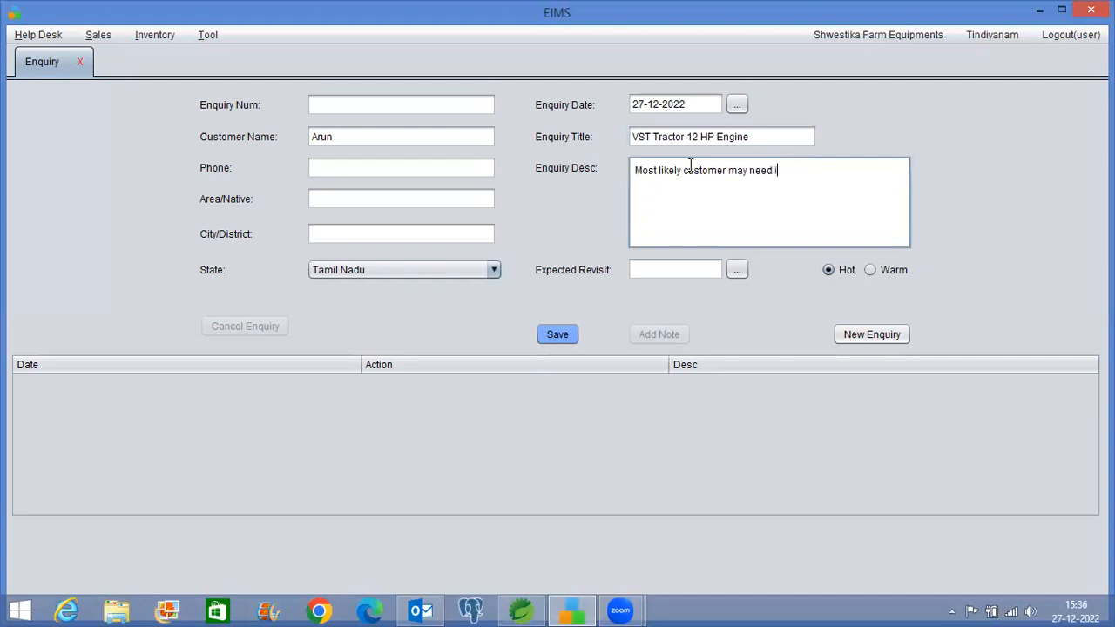
pyautogui.write('n next month')
# Fill in the customer's phone number, area Ambattur and city Chennai
pyautogui.click(319, 174)
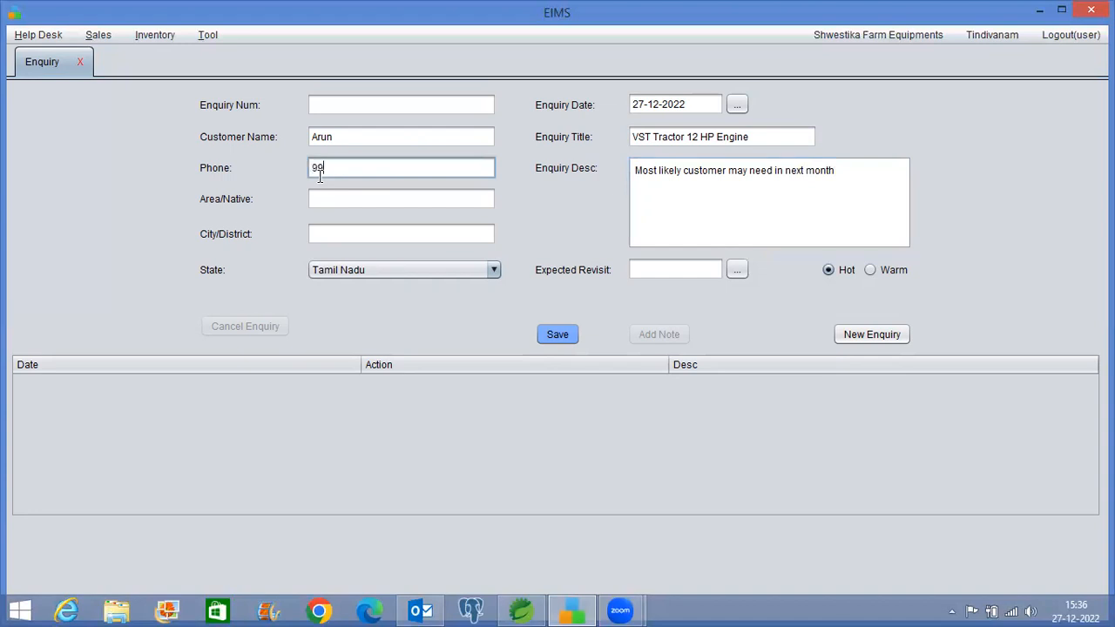
pyautogui.click(335, 197)
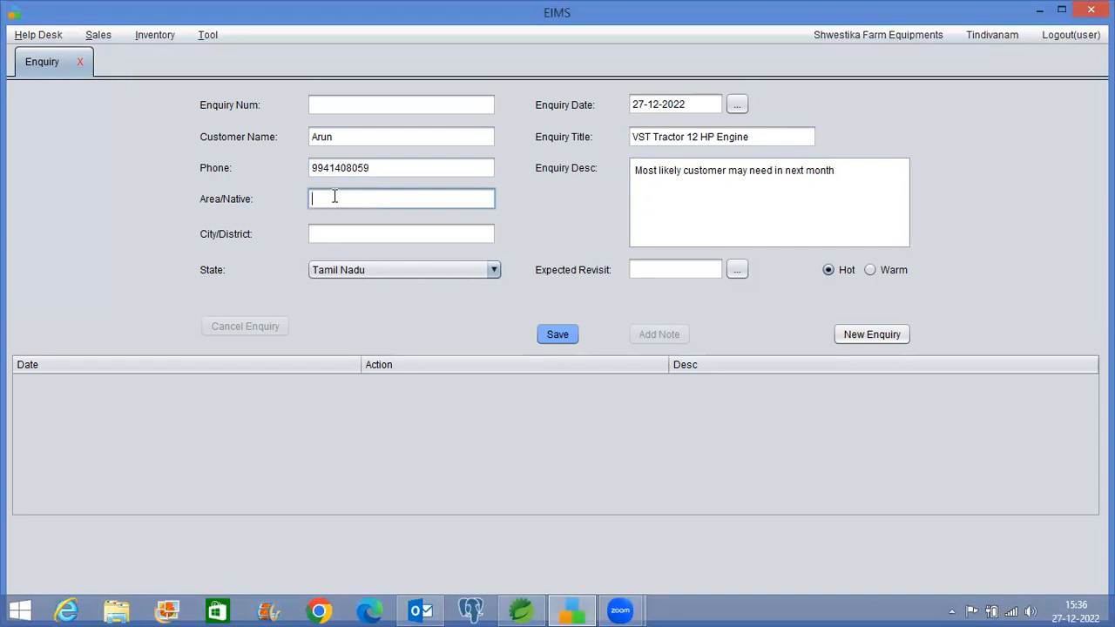
pyautogui.write('Aru')
pyautogui.press('BackSpace')
pyautogui.press('BackSpace')
pyautogui.write('mbattur')
pyautogui.press('Tab')
pyautogui.write('Chennau')
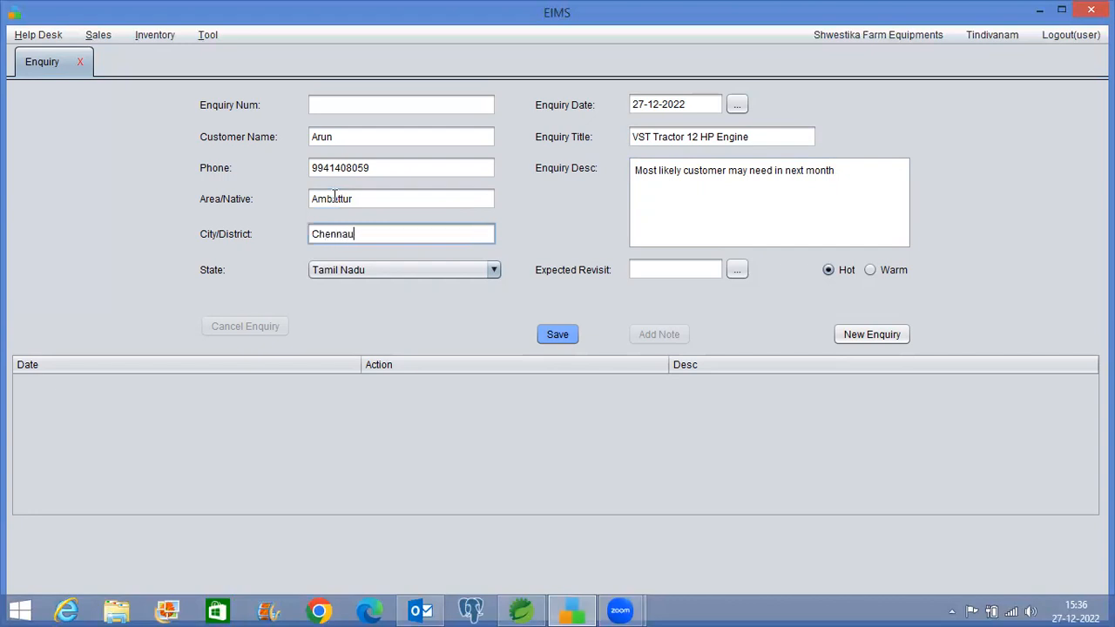
pyautogui.press('BackSpace')
pyautogui.write('i')
# Save the VST Tractor enquiry as ENQ/3 and search the pending enquiries to find it
pyautogui.click(558, 334)
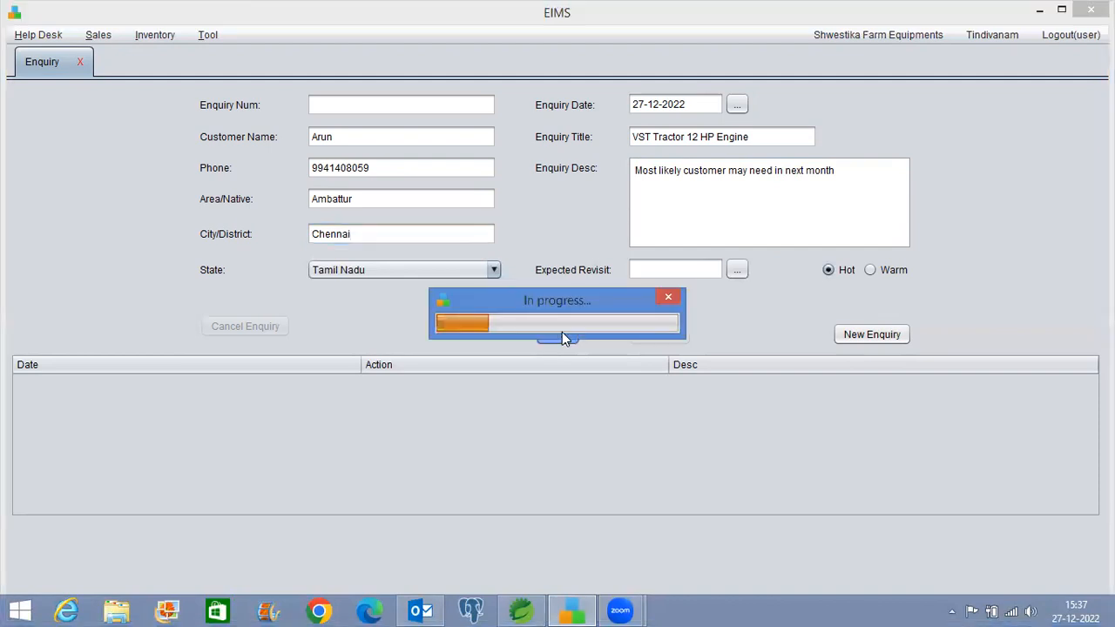
pyautogui.click(627, 334)
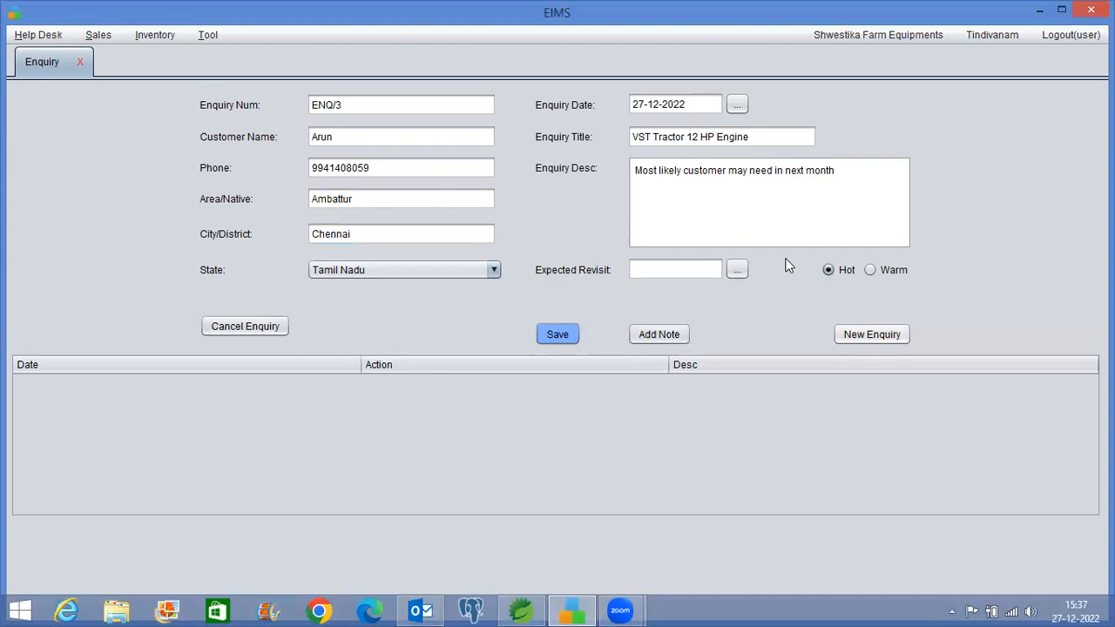
pyautogui.click(40, 35)
pyautogui.moveTo(87, 55)
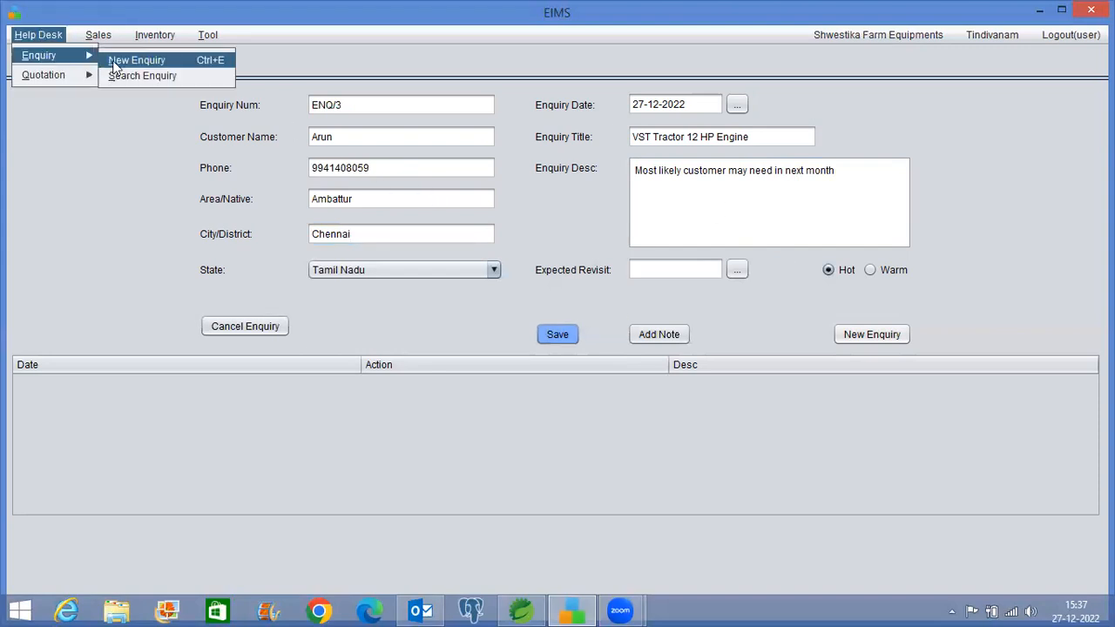
pyautogui.click(142, 76)
pyautogui.click(873, 115)
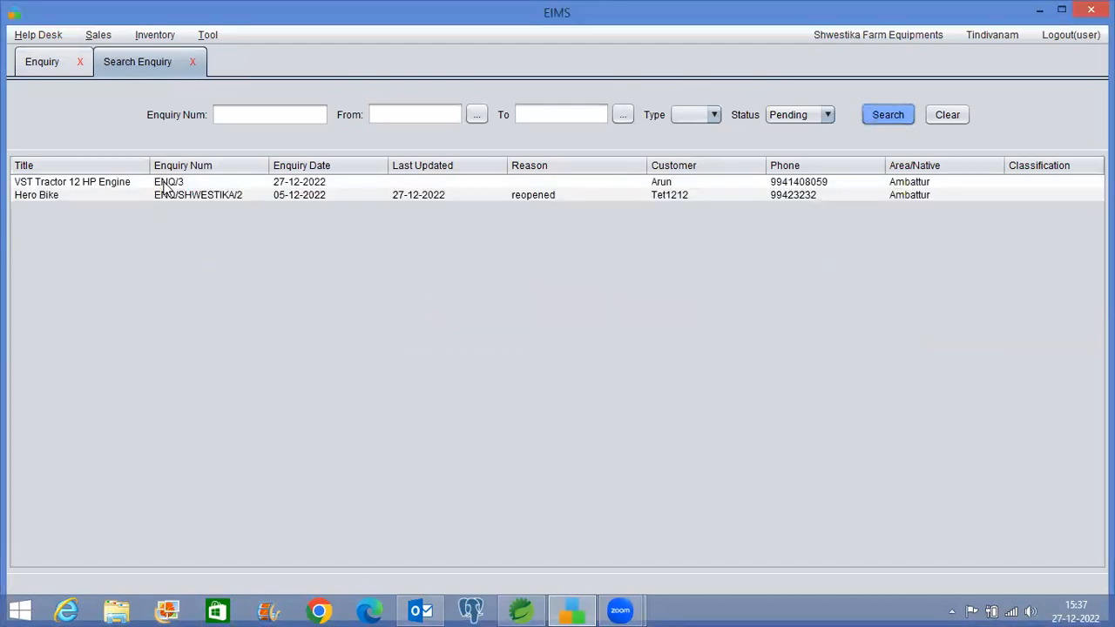
pyautogui.doubleClick(166, 185)
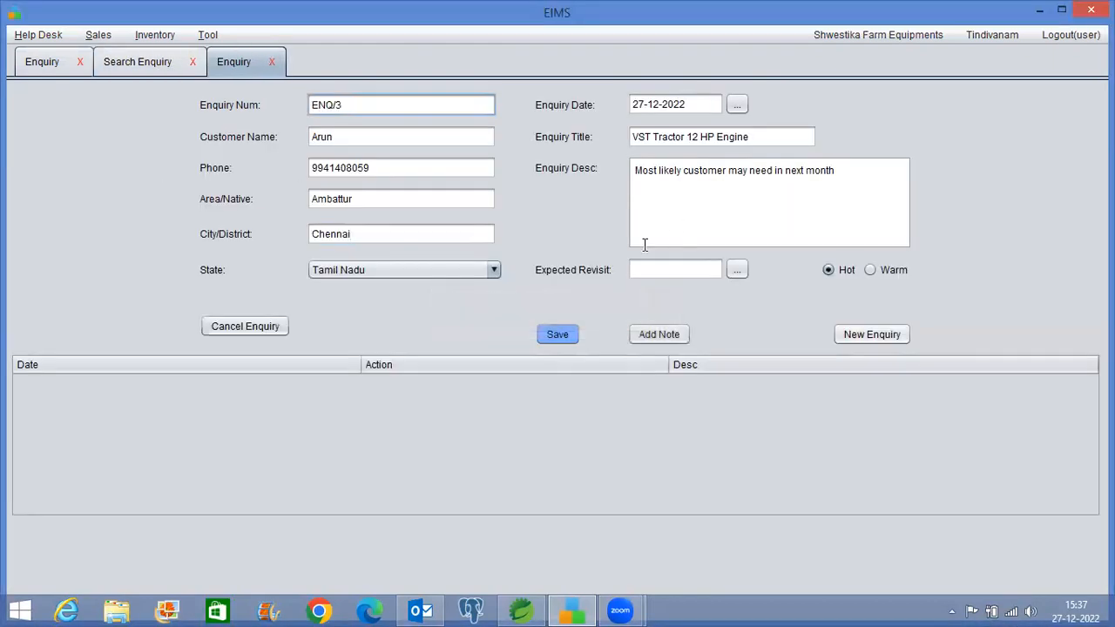
pyautogui.click(146, 64)
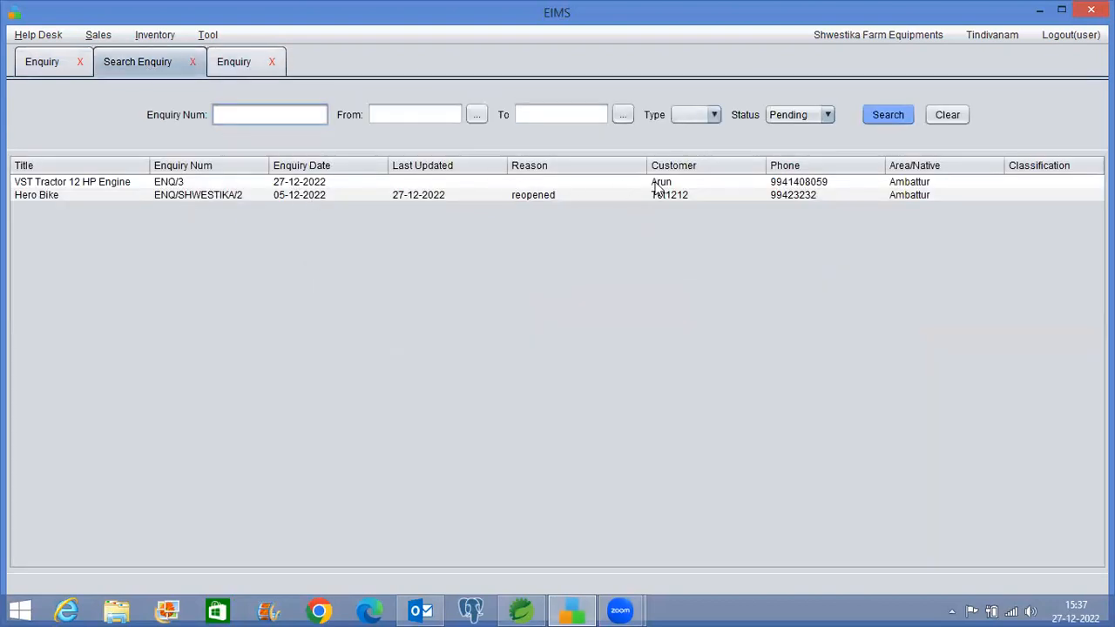
# Add the note 'Plan postponed to next month' to ENQ/3 and rerun the pending search
pyautogui.doubleClick(320, 184)
pyautogui.click(651, 331)
pyautogui.click(581, 281)
pyautogui.write('Pla')
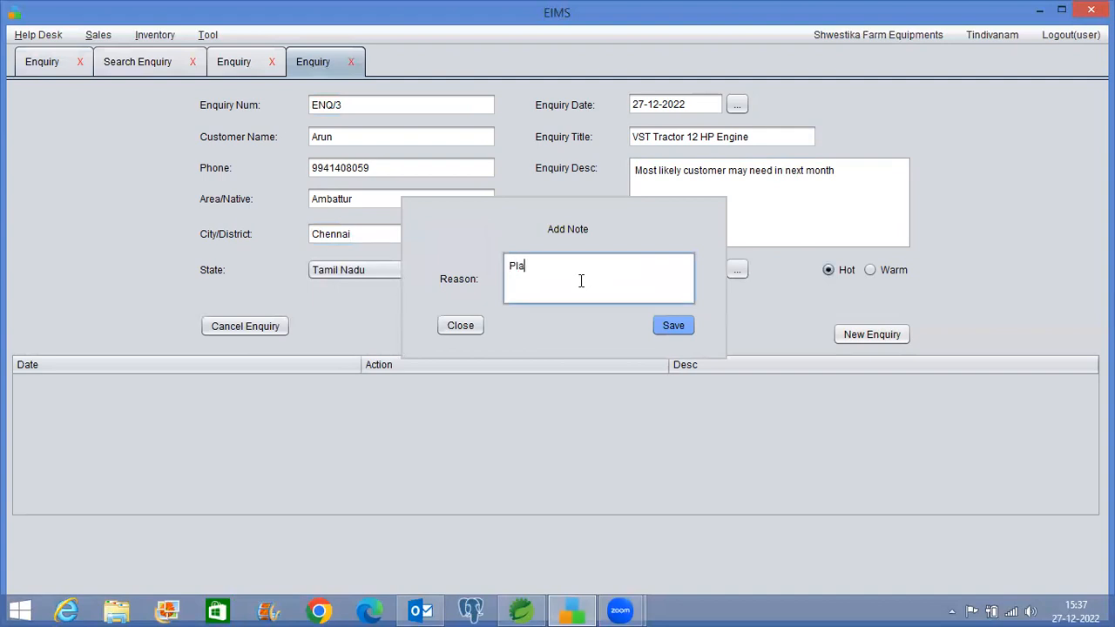
pyautogui.write('n postponed to next month')
pyautogui.click(672, 326)
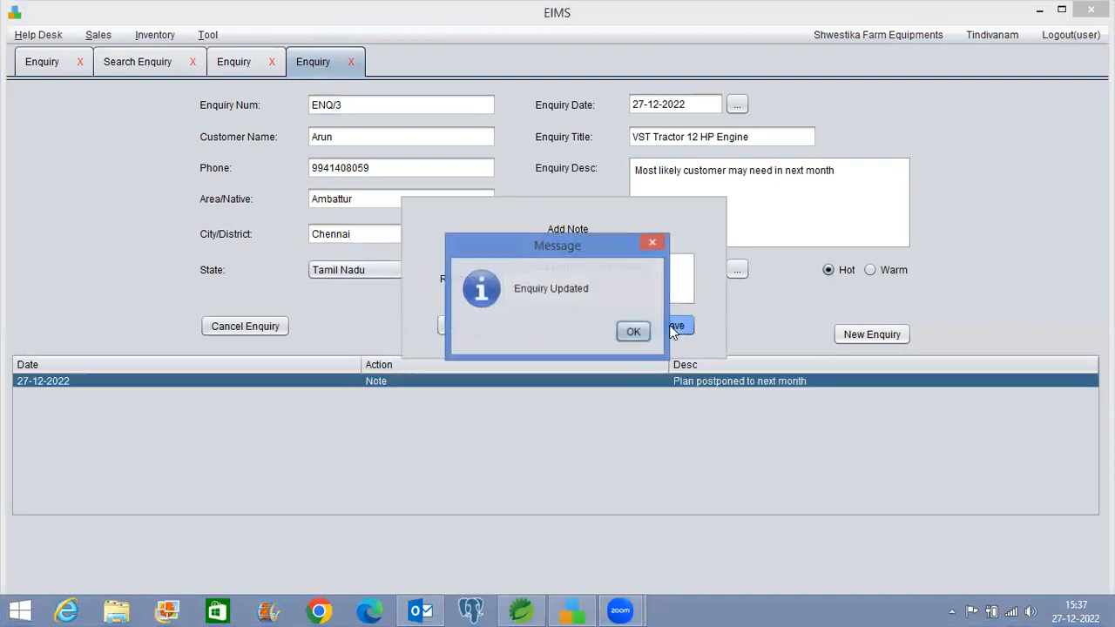
pyautogui.click(623, 336)
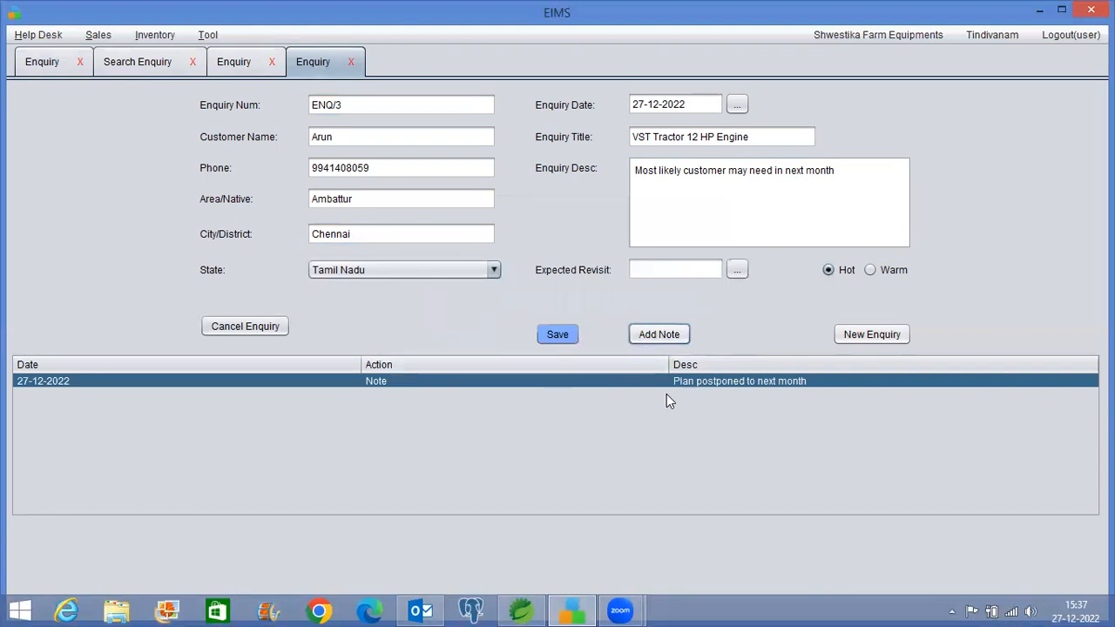
pyautogui.click(247, 62)
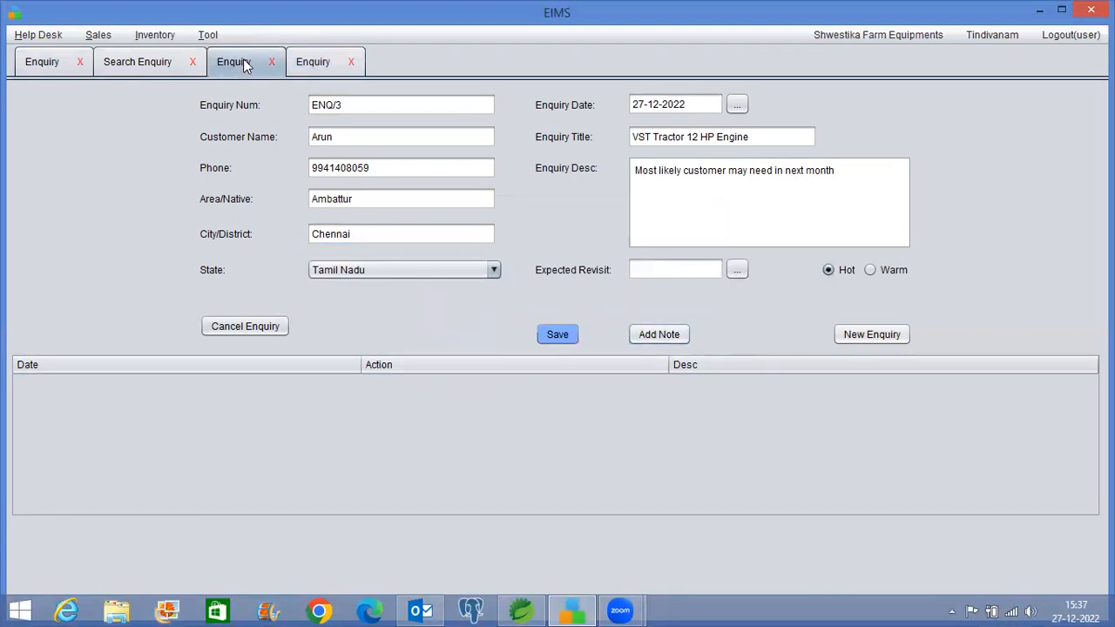
pyautogui.click(161, 63)
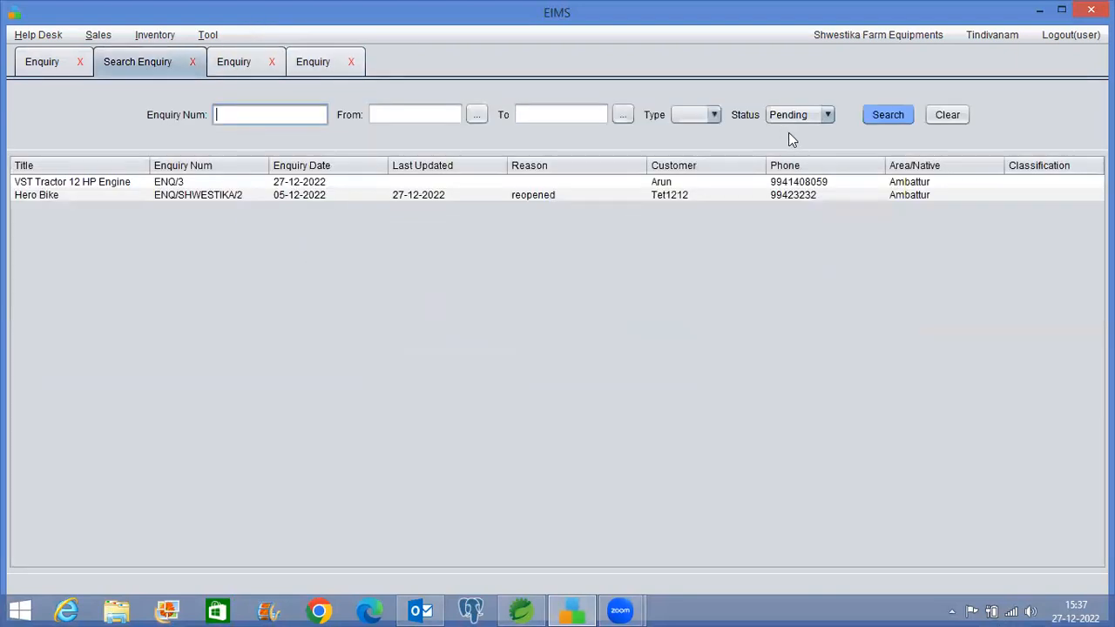
pyautogui.click(884, 115)
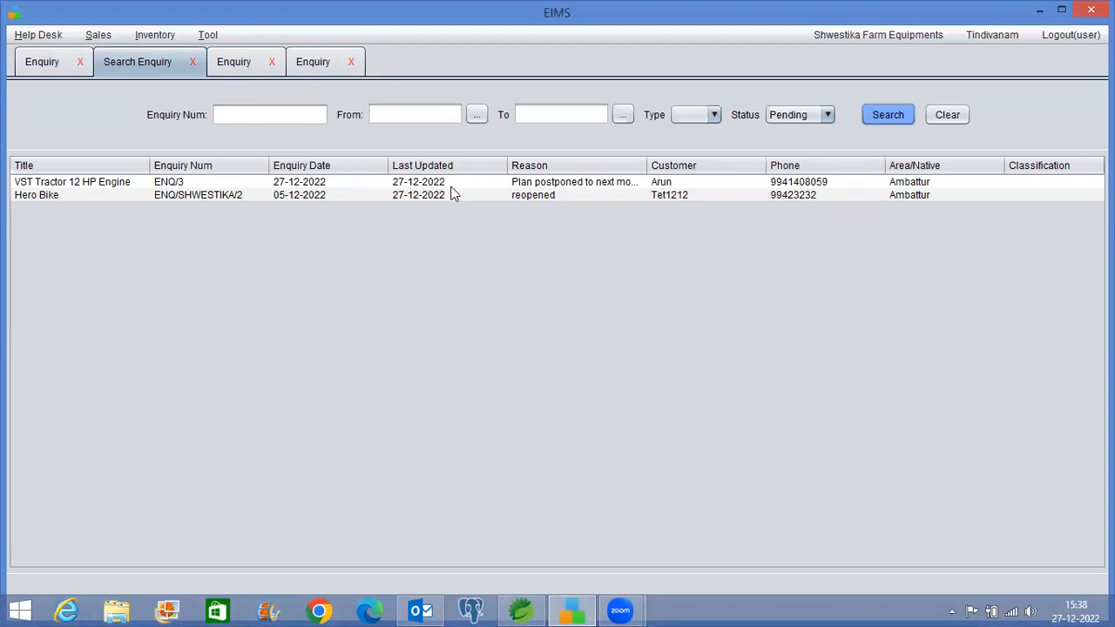
# Cancel enquiry ENQ/3 with the reason 'user cancelled'
pyautogui.doubleClick(553, 183)
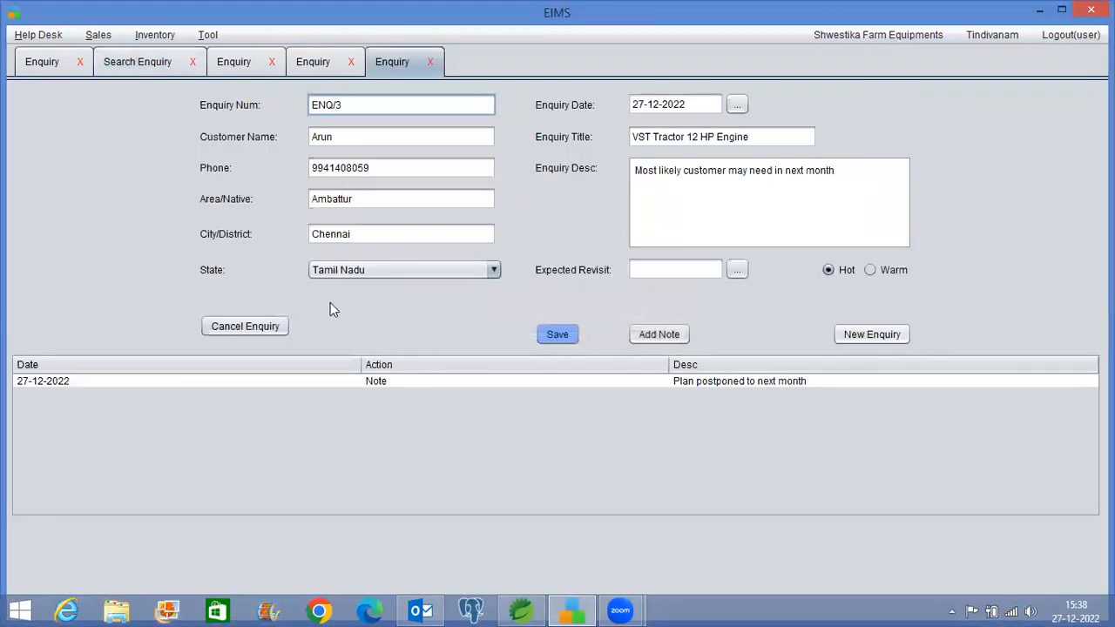
pyautogui.click(275, 327)
pyautogui.click(556, 286)
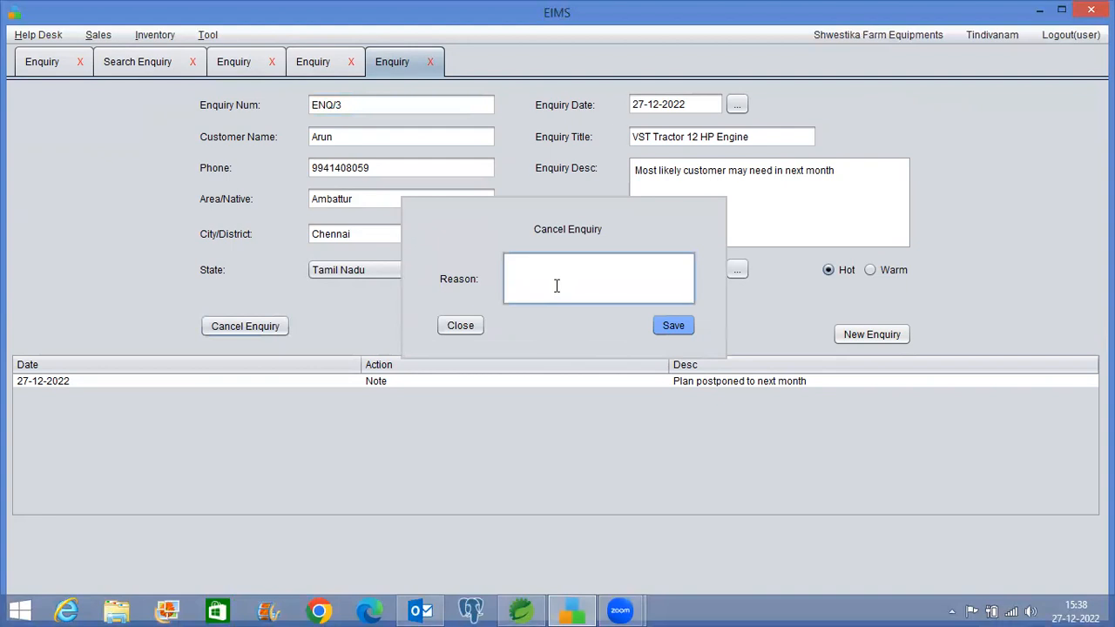
pyautogui.write('user cancelled')
pyautogui.click(676, 325)
pyautogui.click(644, 330)
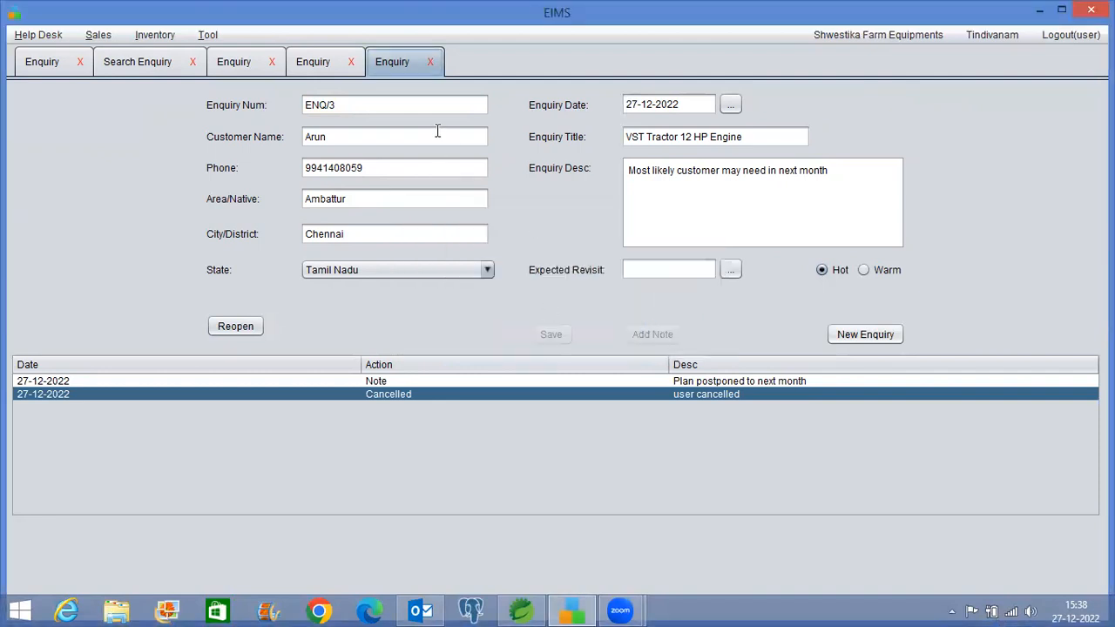
# Filter the enquiry search to Cancelled status so ENQ/3 is listed
pyautogui.click(140, 65)
pyautogui.click(878, 117)
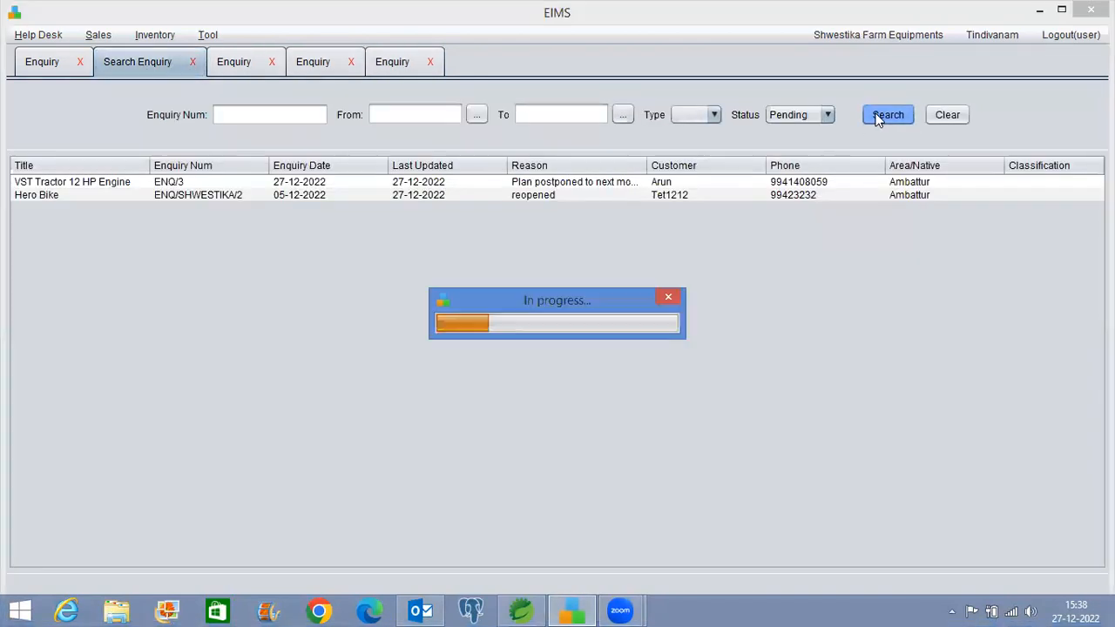
pyautogui.click(802, 116)
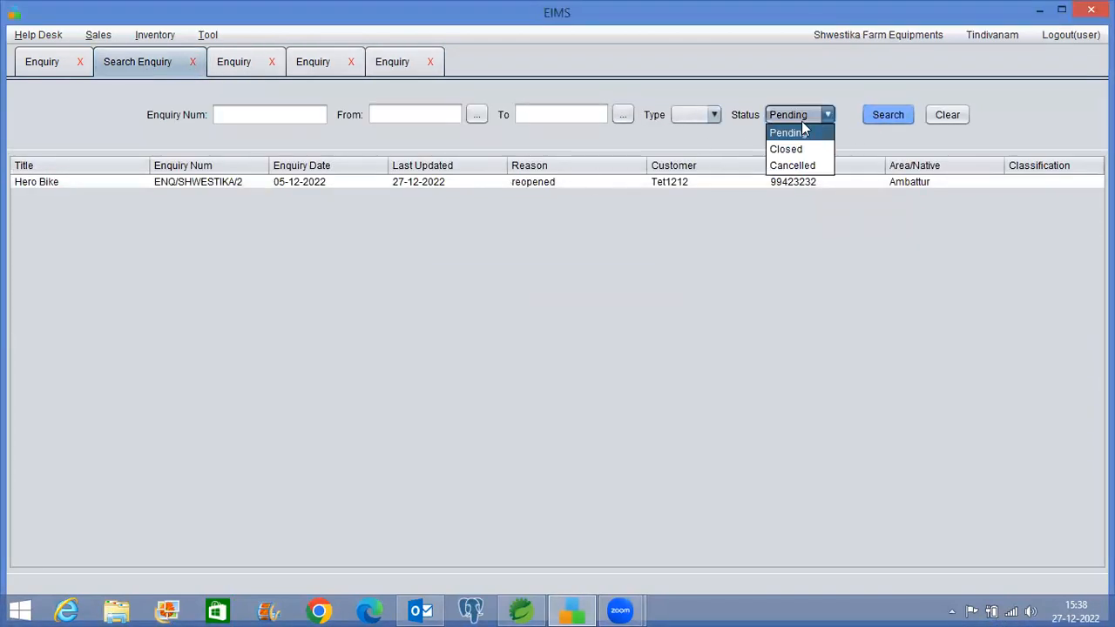
pyautogui.click(799, 166)
pyautogui.click(888, 116)
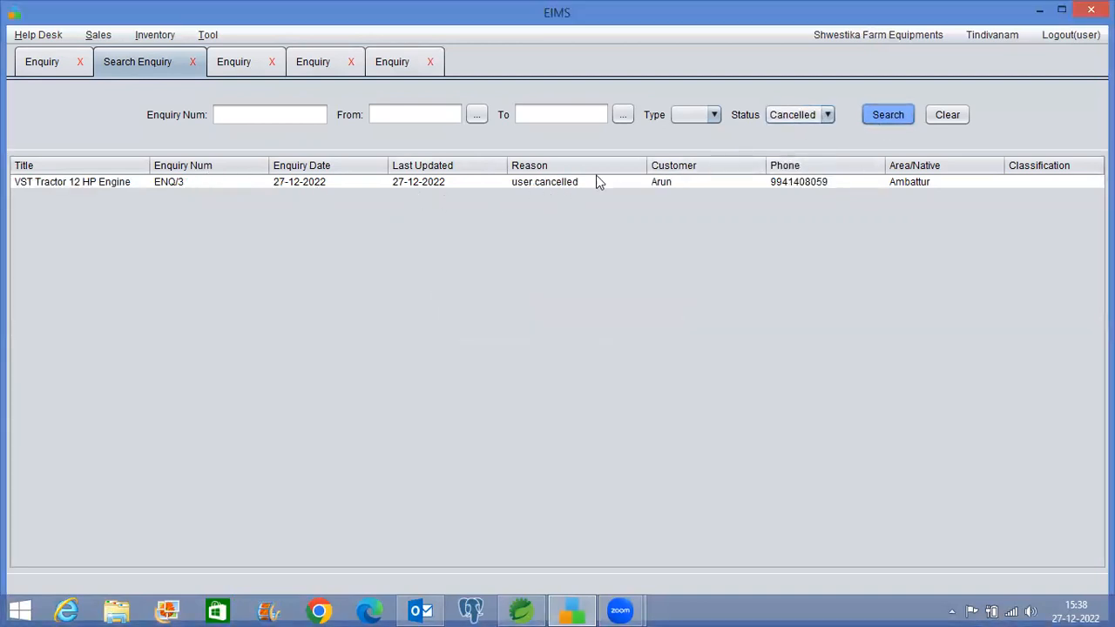
pyautogui.click(811, 118)
pyautogui.click(873, 118)
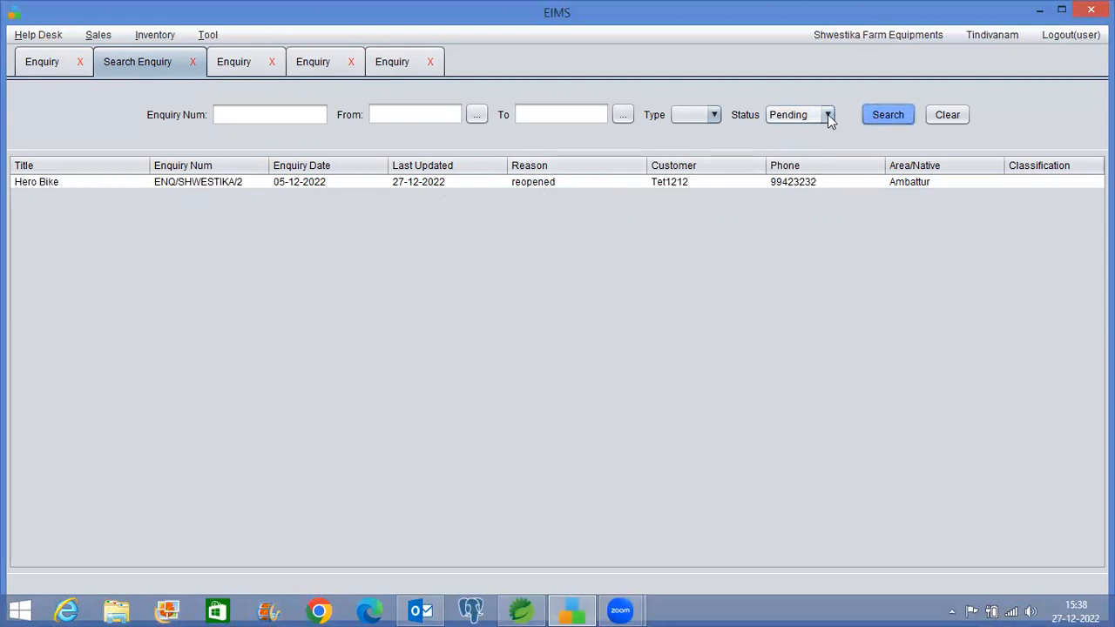
pyautogui.click(797, 115)
pyautogui.click(795, 161)
pyautogui.click(873, 118)
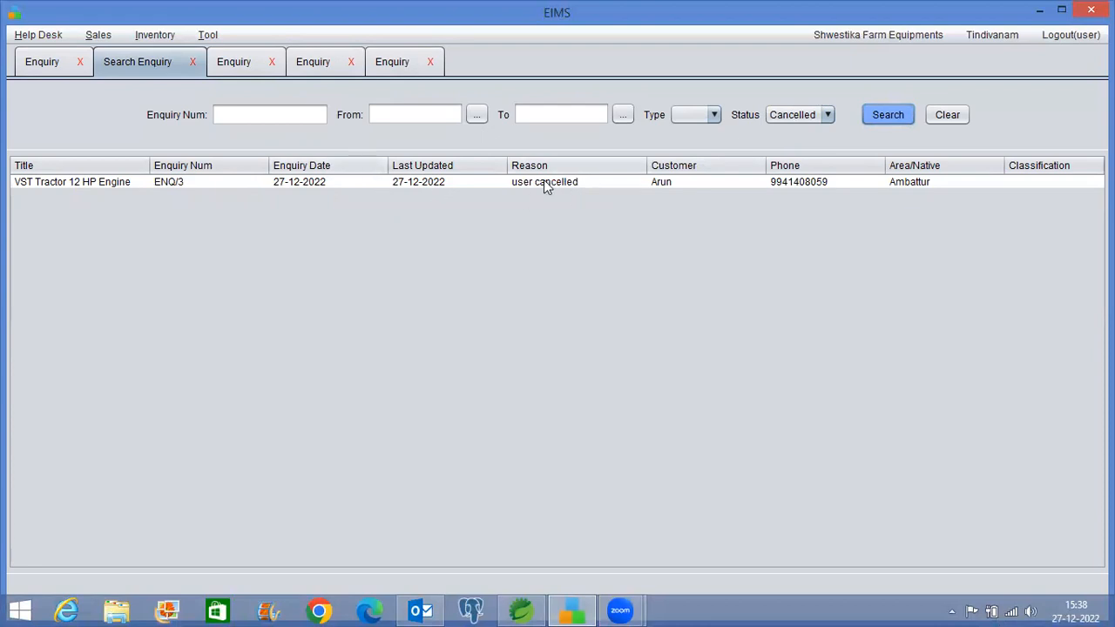
# Reopen the cancelled enquiry ENQ/3 with the reason 'reopn'
pyautogui.doubleClick(519, 184)
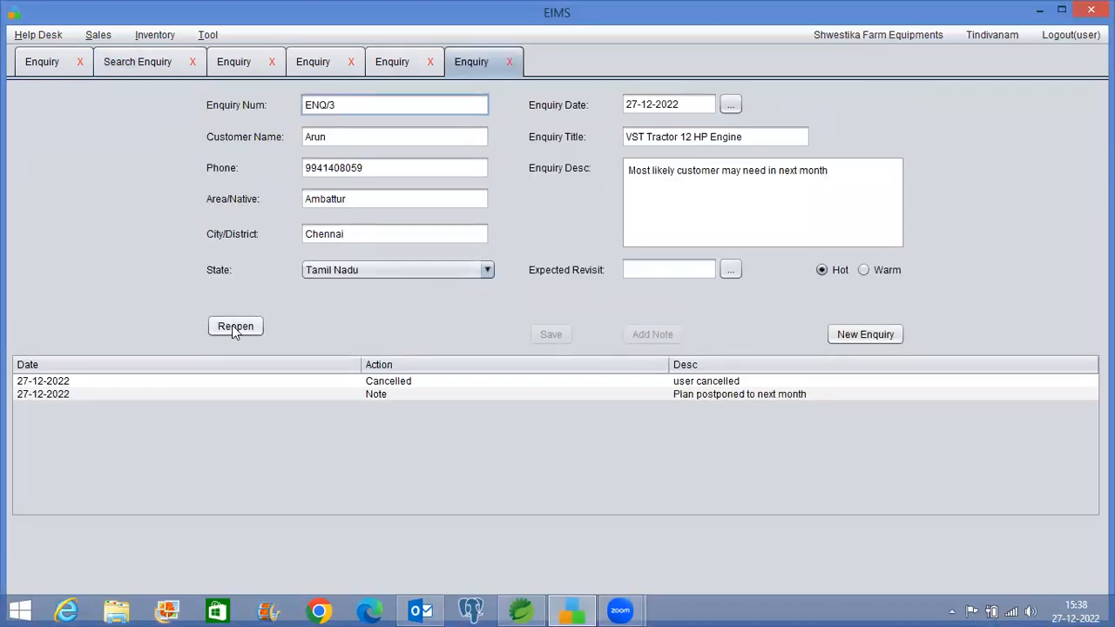
pyautogui.click(237, 329)
pyautogui.click(545, 290)
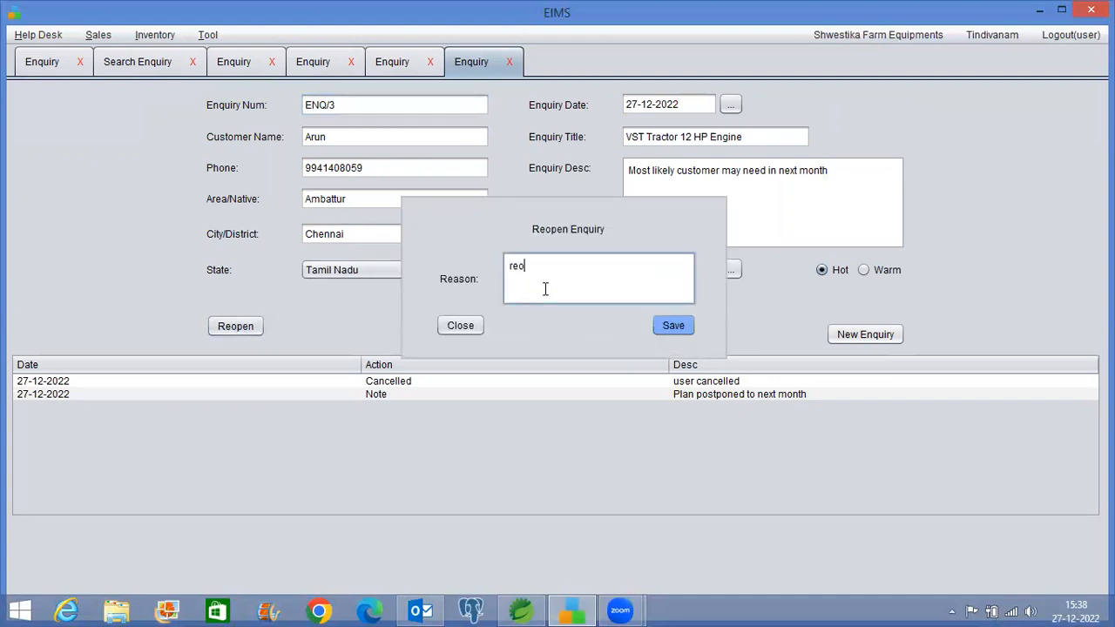
pyautogui.write('reopn')
pyautogui.click(673, 325)
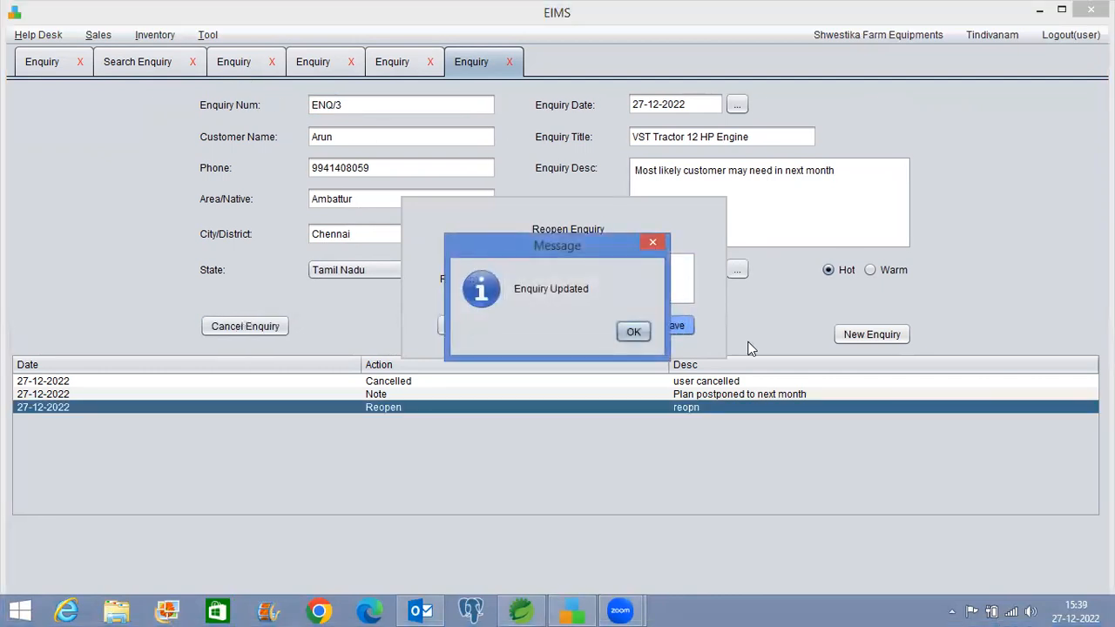
pyautogui.click(633, 332)
# Search Pending enquiries and open the reopened ENQ/3
pyautogui.click(127, 68)
pyautogui.click(882, 114)
pyautogui.click(826, 118)
pyautogui.click(793, 134)
pyautogui.click(882, 114)
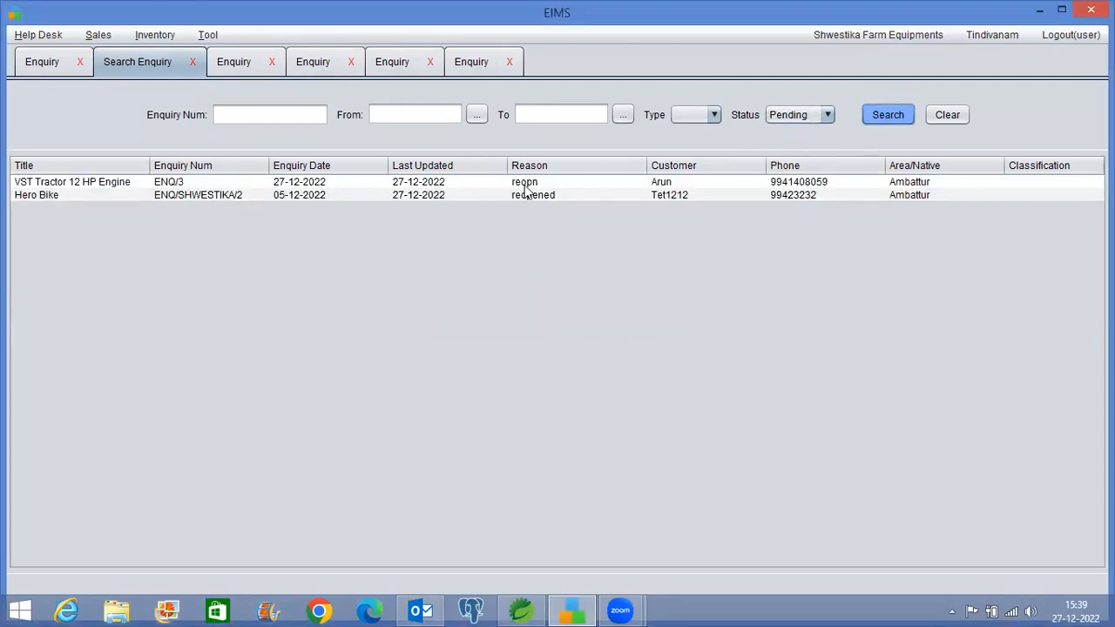
pyautogui.doubleClick(524, 185)
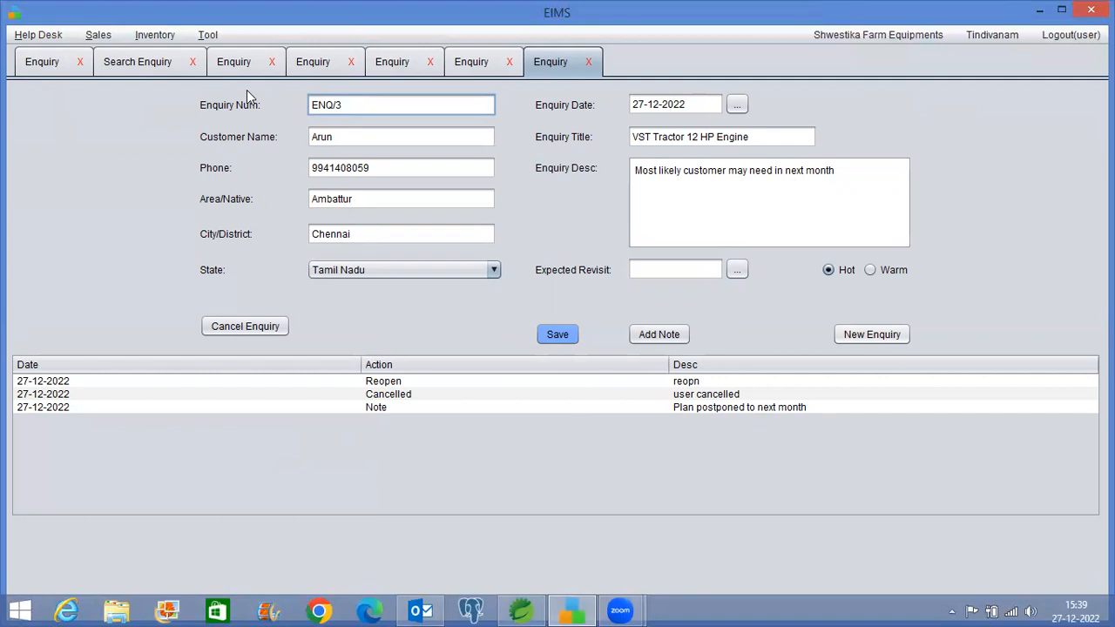
# Close all open tabs and start a New Quotation showing the tiller inventory
pyautogui.click(209, 38)
pyautogui.click(222, 57)
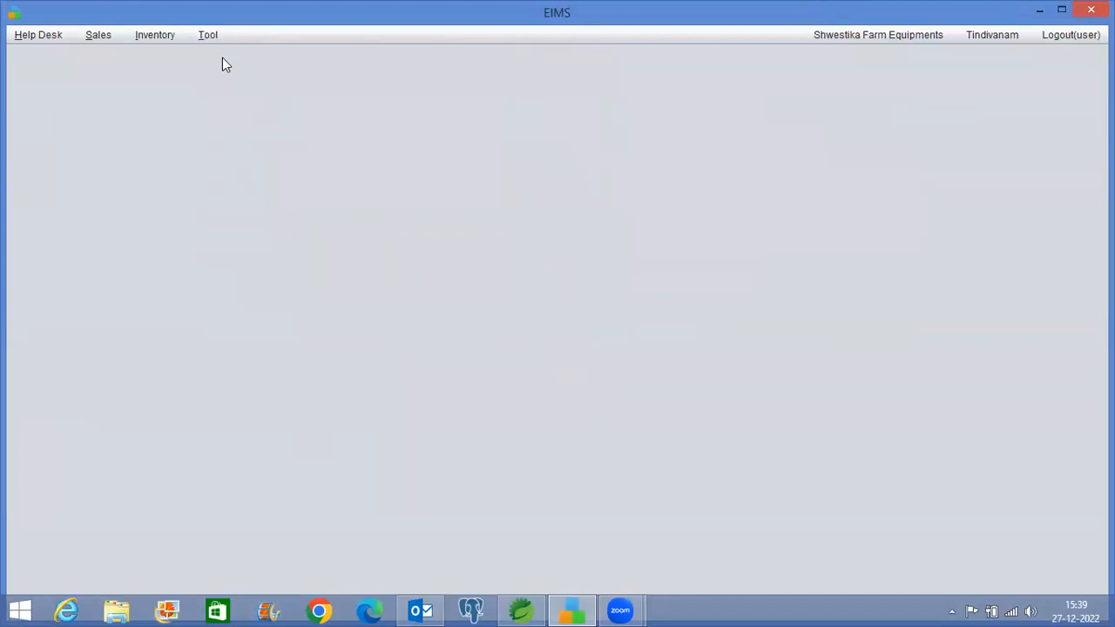
pyautogui.click(36, 37)
pyautogui.moveTo(48, 82)
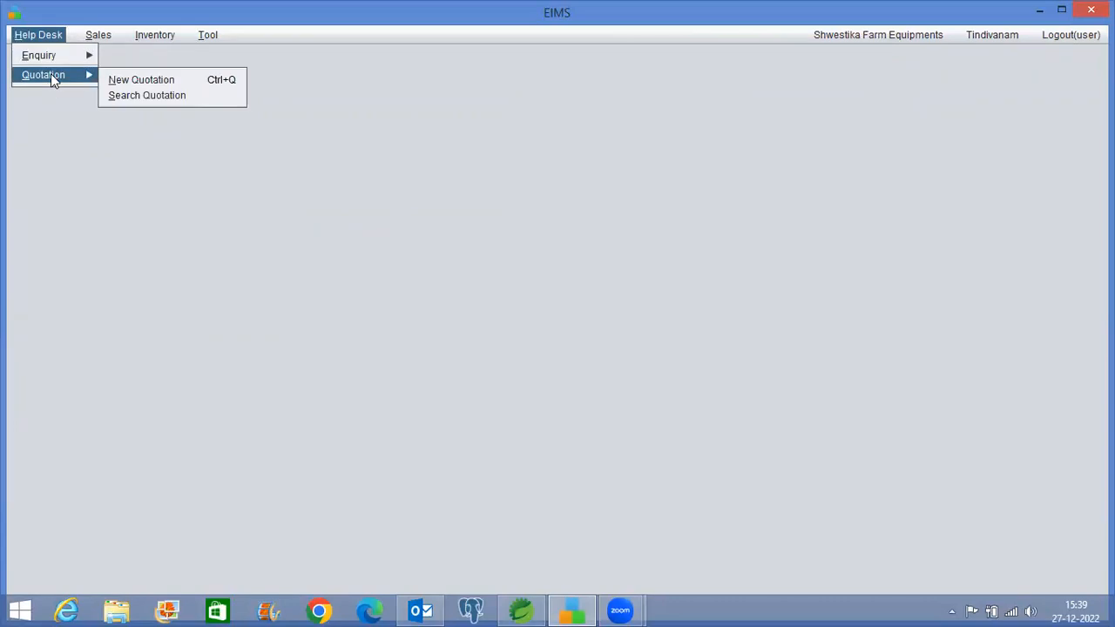
pyautogui.click(129, 80)
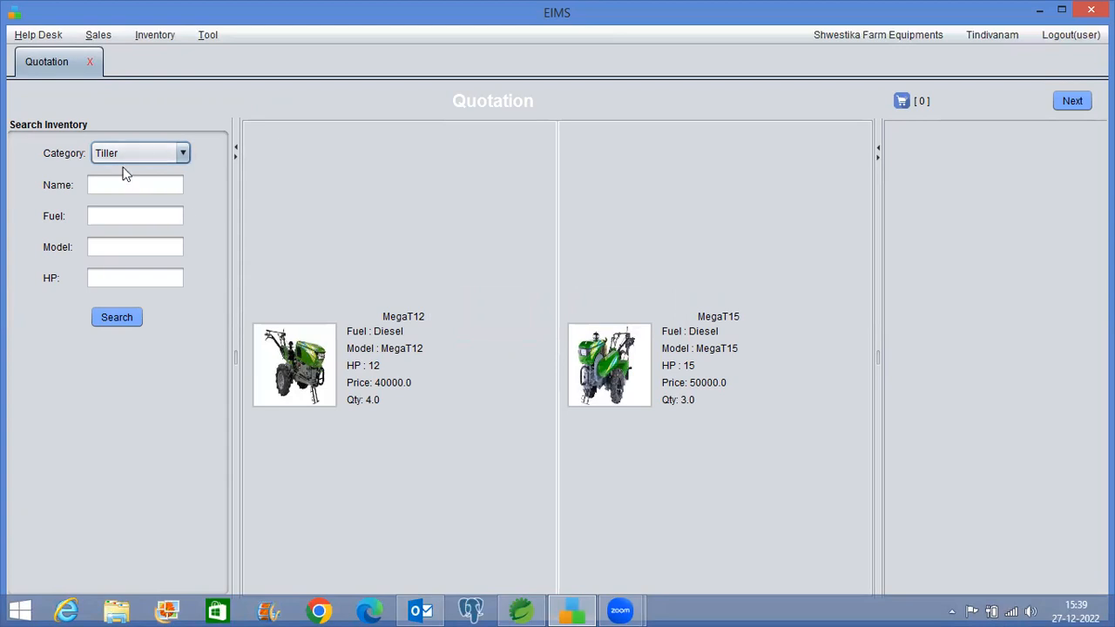
# Add one MegaT12 tiller from the Tindivanam branch, bringing the cart to 44800.0
pyautogui.click(315, 367)
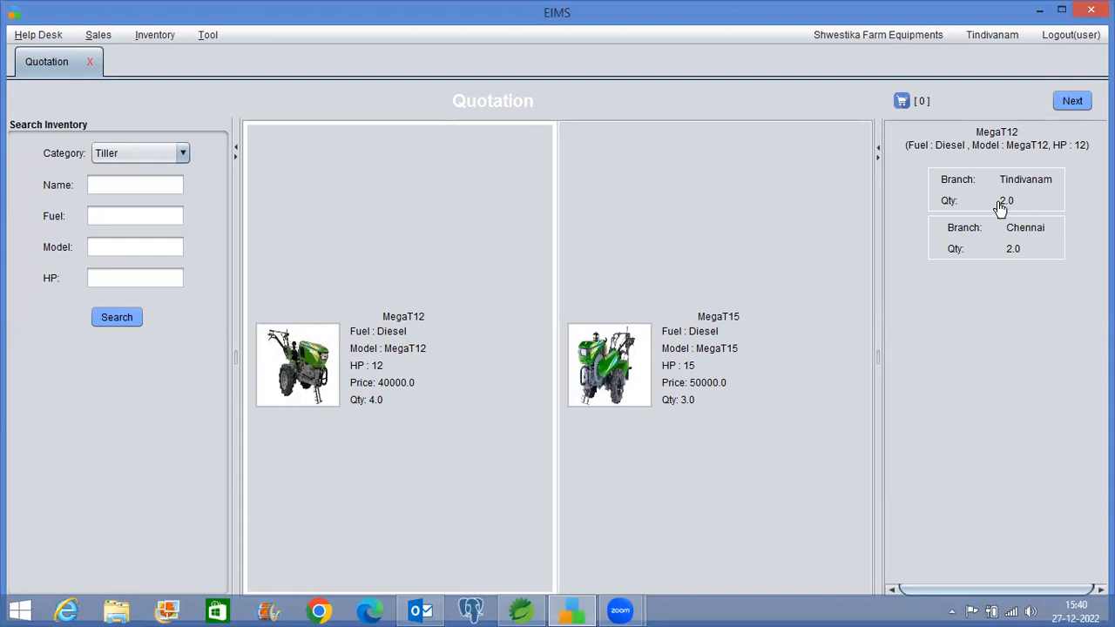
pyautogui.click(545, 203)
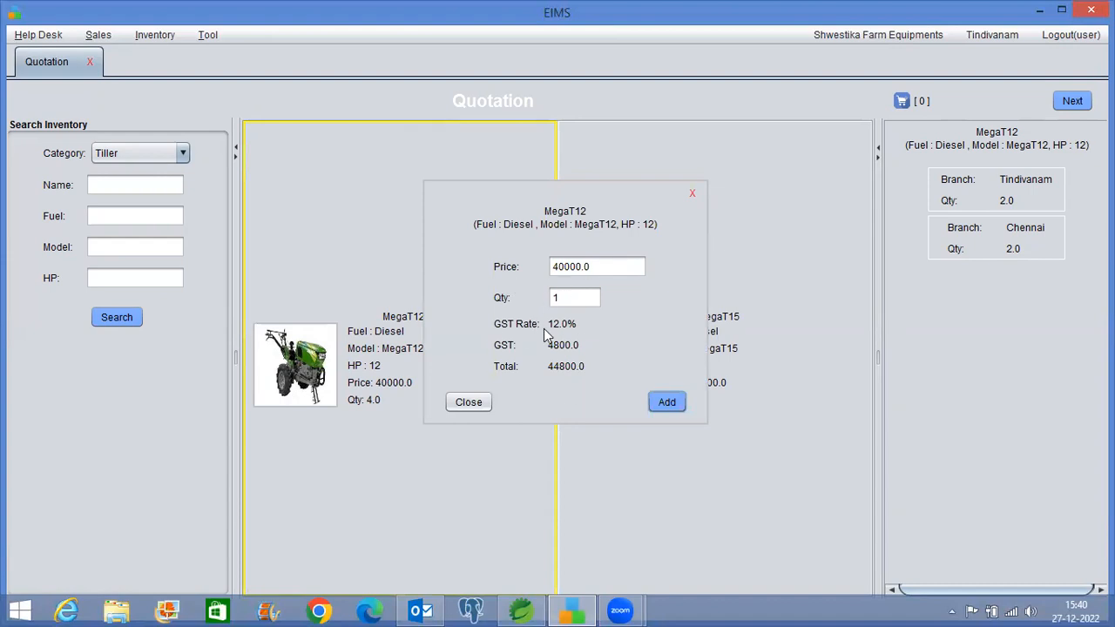
pyautogui.click(676, 407)
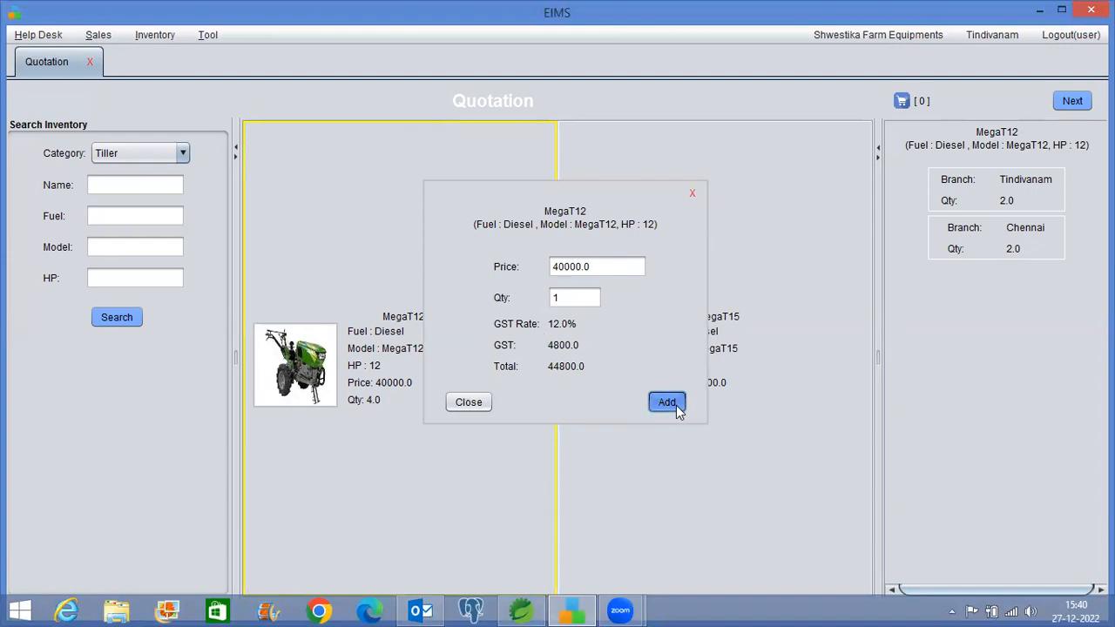
pyautogui.click(924, 105)
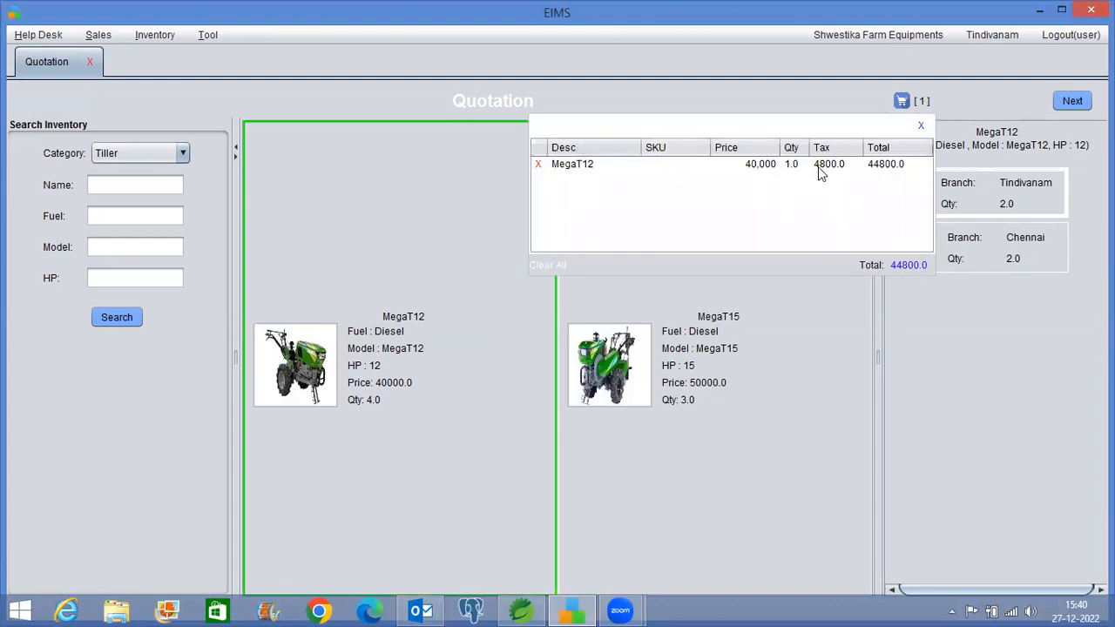
pyautogui.click(920, 127)
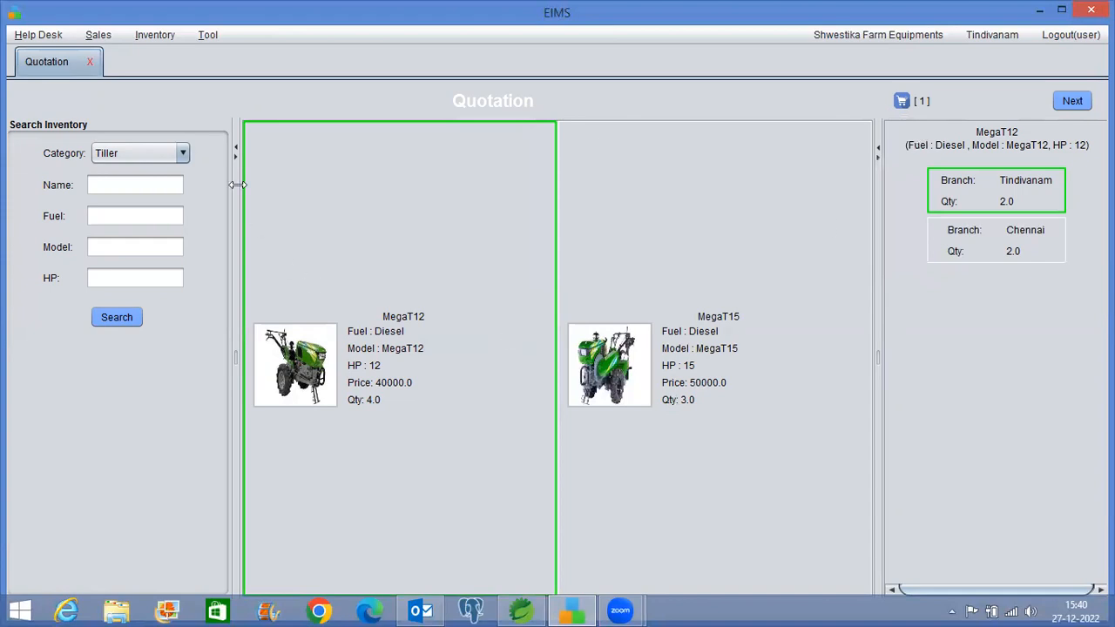
pyautogui.click(169, 156)
# Add the Tiller Spare 'test' part from Tindivanam, making the cart total 46429.6
pyautogui.click(139, 205)
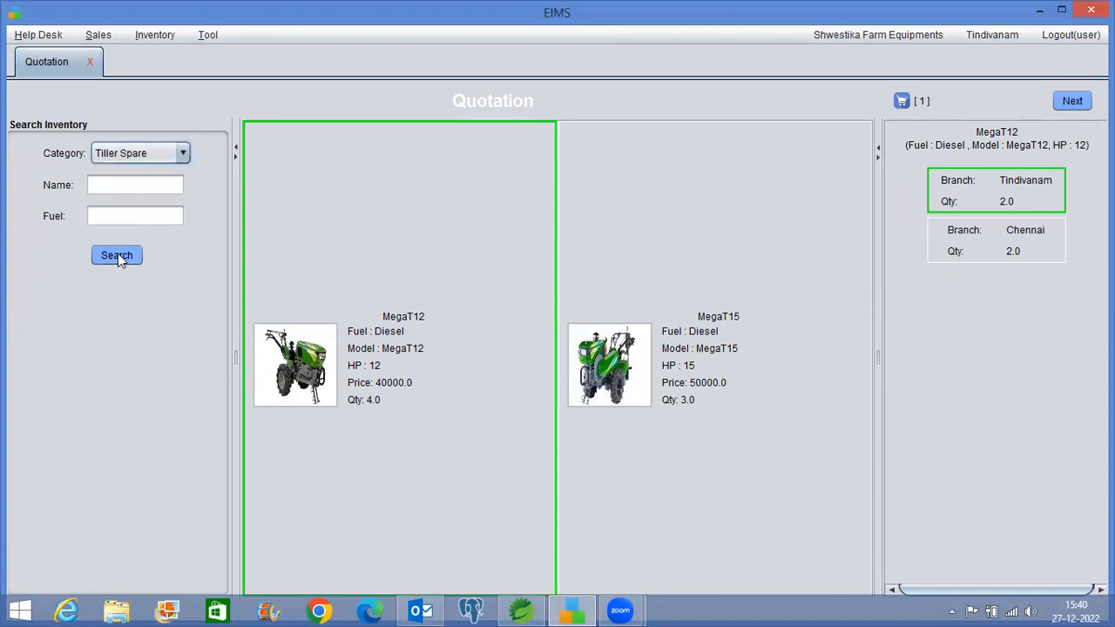
pyautogui.click(118, 256)
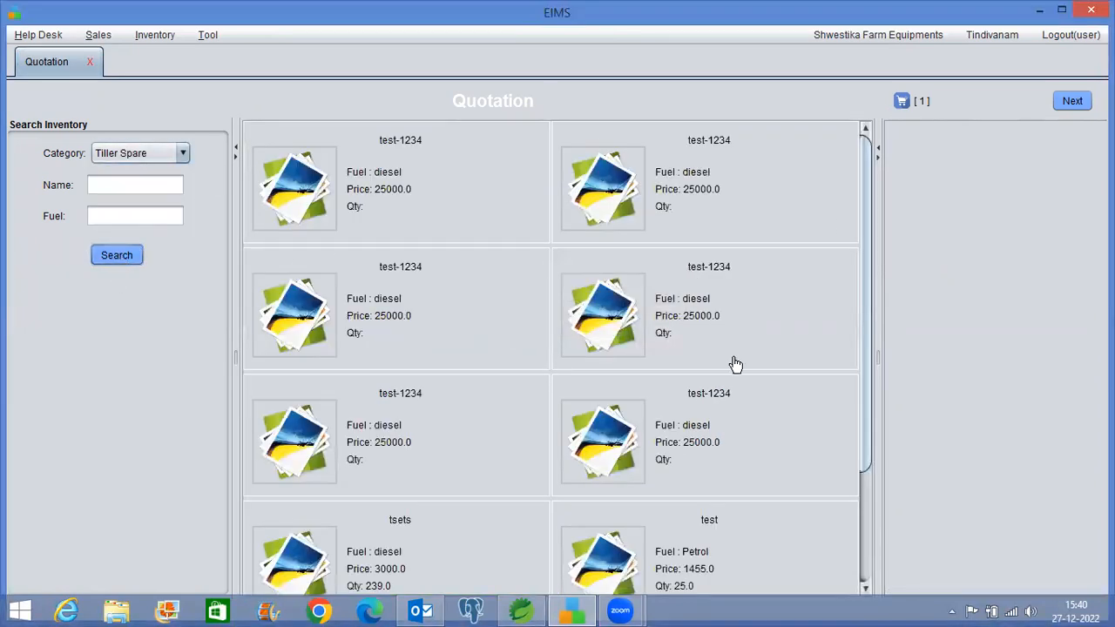
pyautogui.scroll(-1, 836, 353)
pyautogui.moveTo(865, 355); pyautogui.dragTo(866, 465)
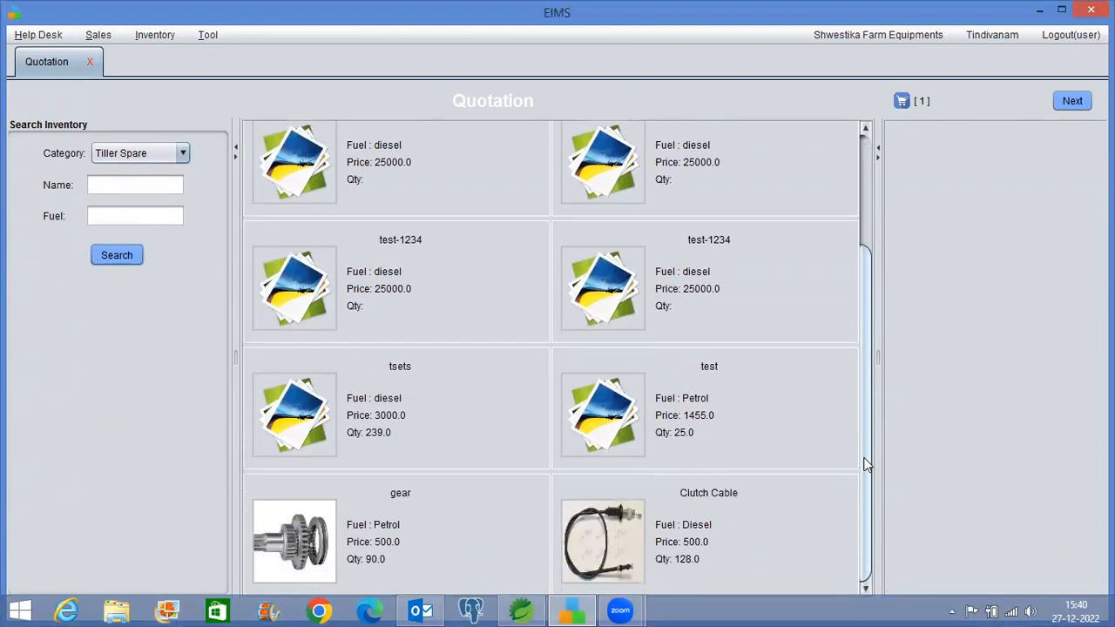
pyautogui.click(684, 437)
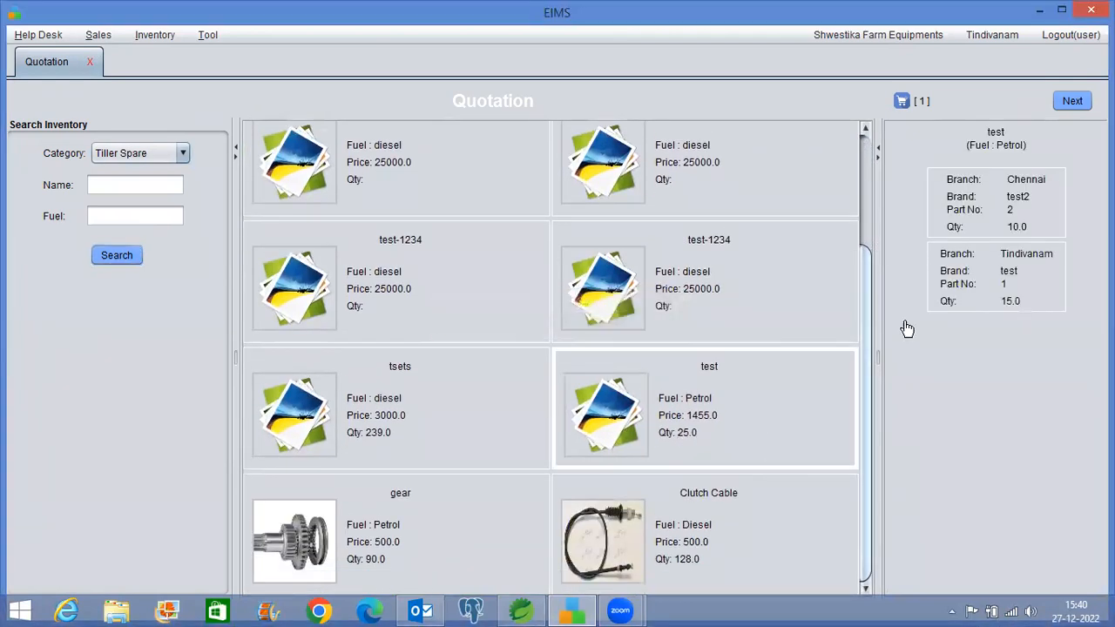
pyautogui.click(983, 298)
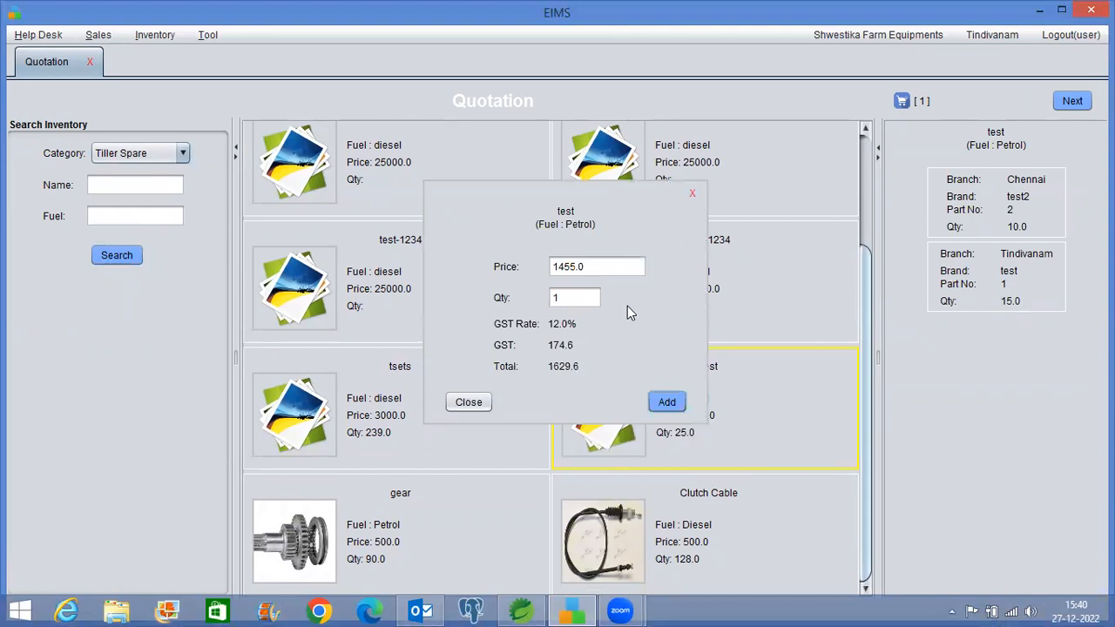
pyautogui.click(664, 403)
pyautogui.click(921, 101)
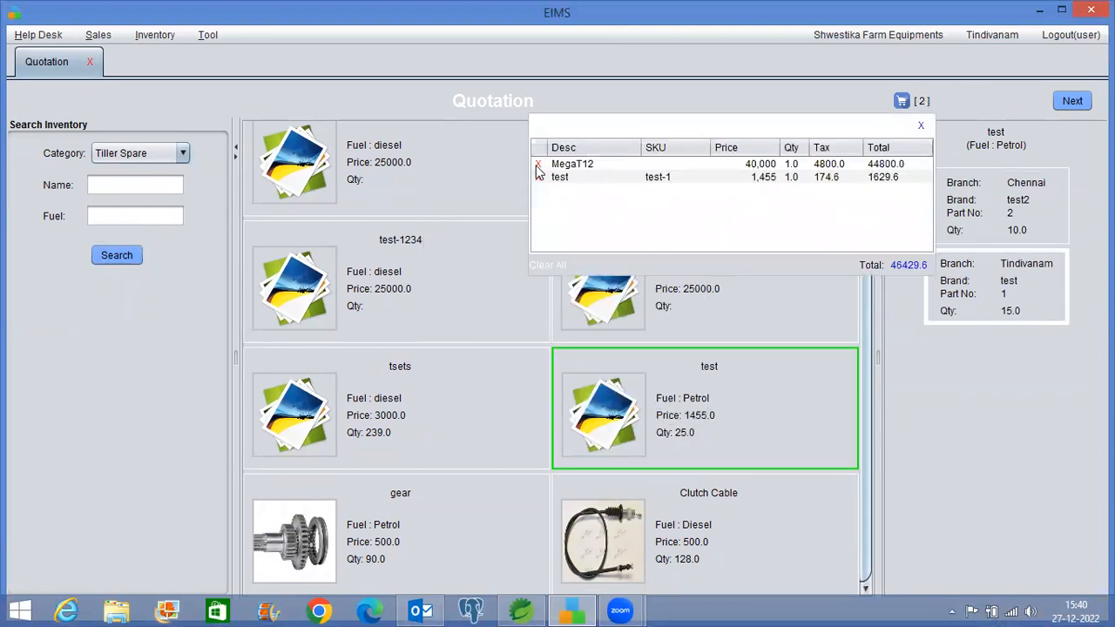
pyautogui.click(923, 128)
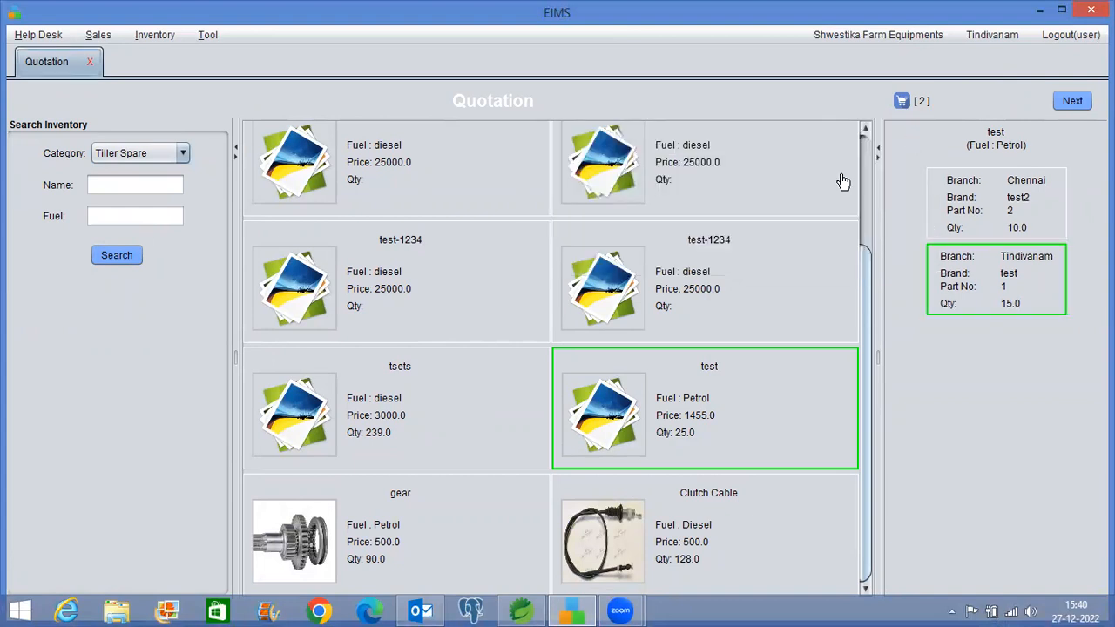
pyautogui.click(901, 101)
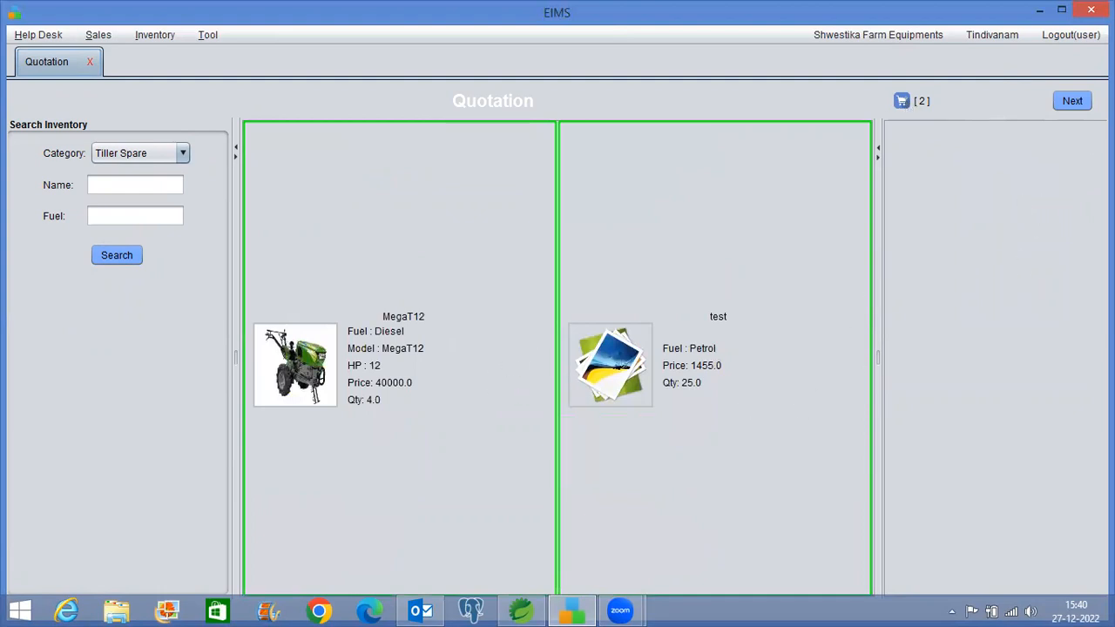
# Look up the existing customer by name and phone number, select them, and open the quotation summary
pyautogui.click(1082, 108)
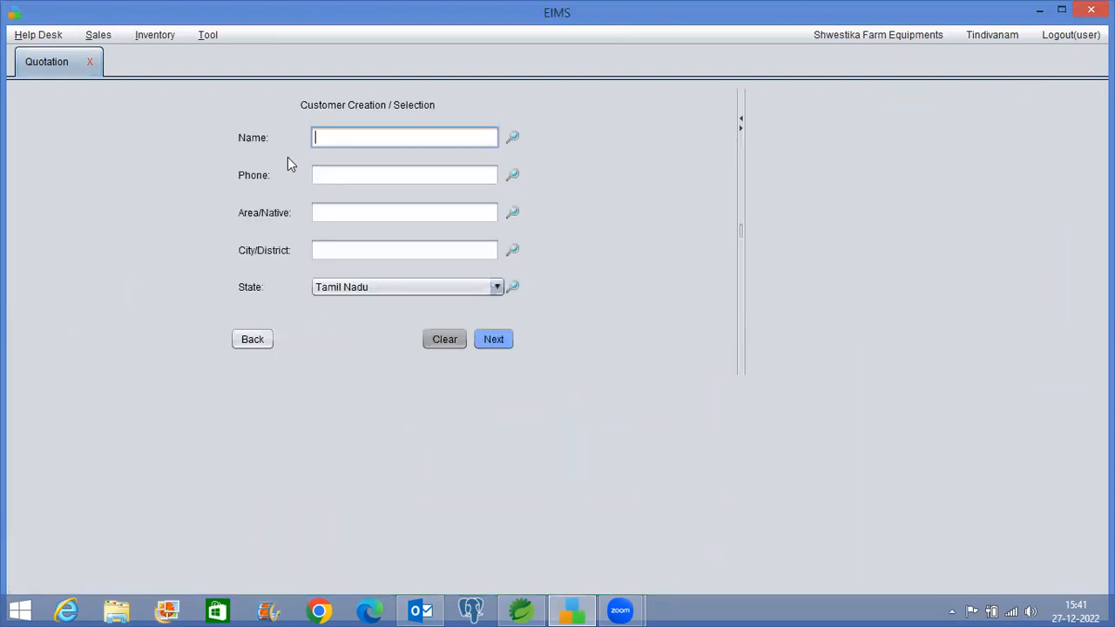
pyautogui.write('Arun')
pyautogui.click(370, 179)
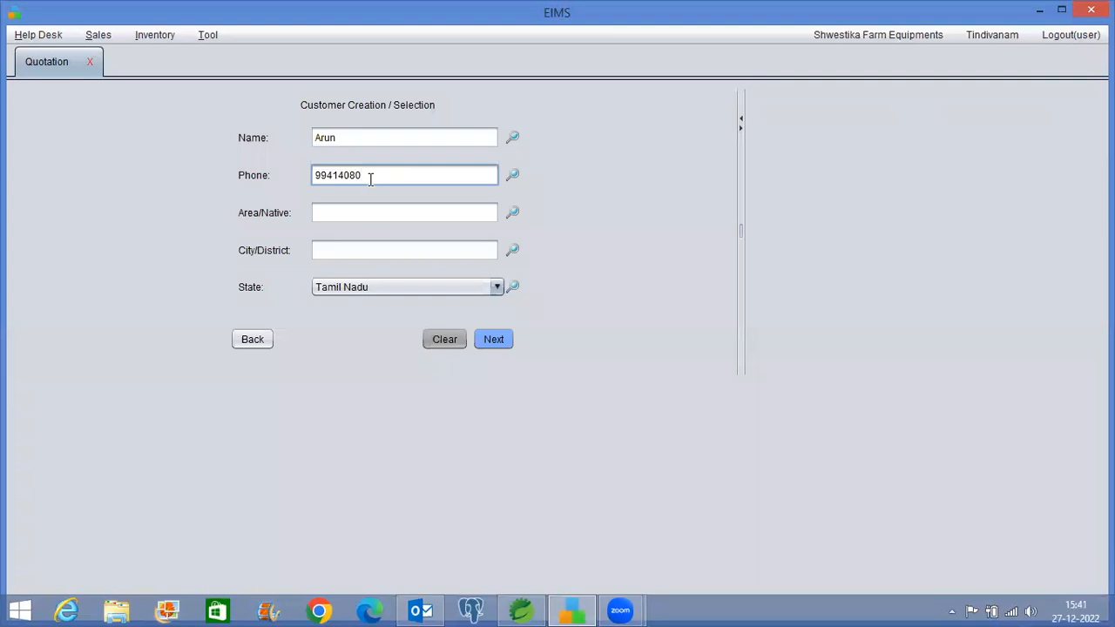
pyautogui.click(514, 177)
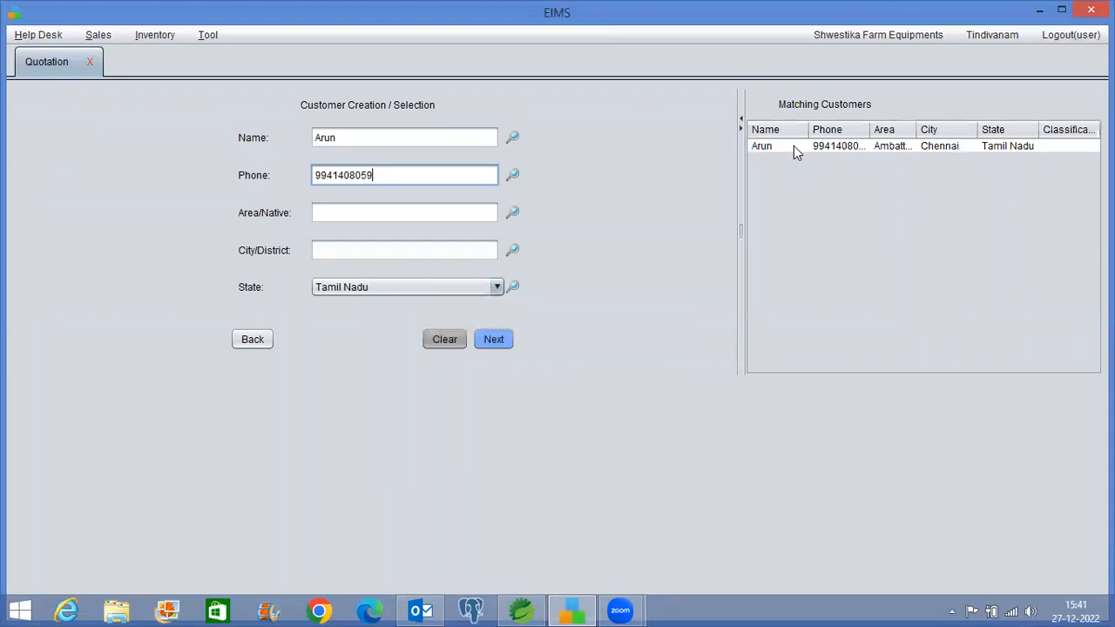
pyautogui.click(740, 119)
pyautogui.doubleClick(76, 146)
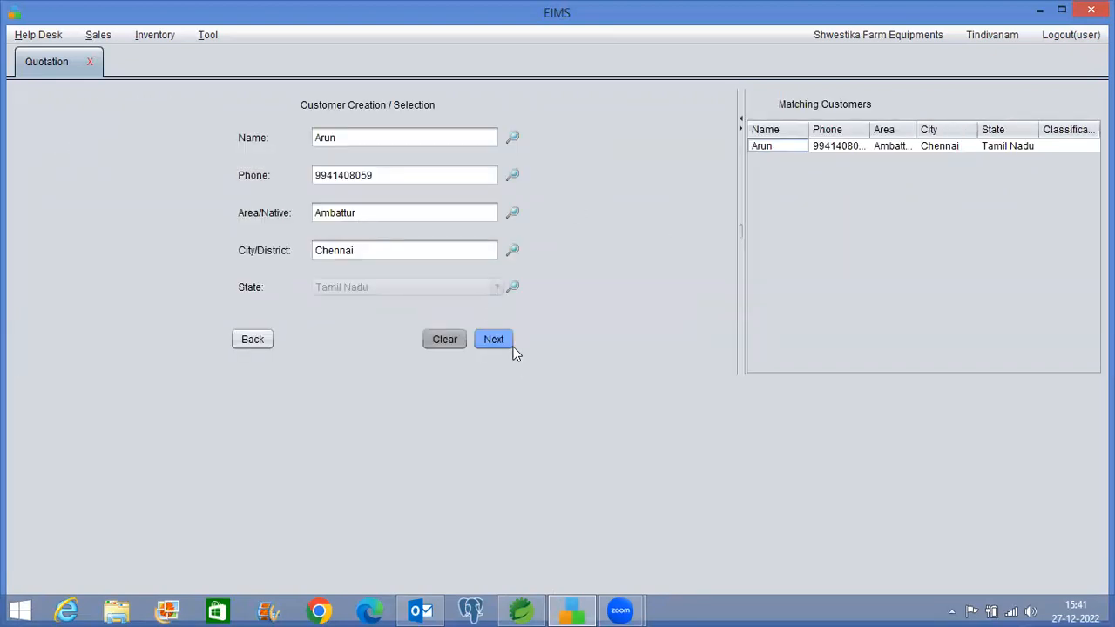
pyautogui.click(504, 345)
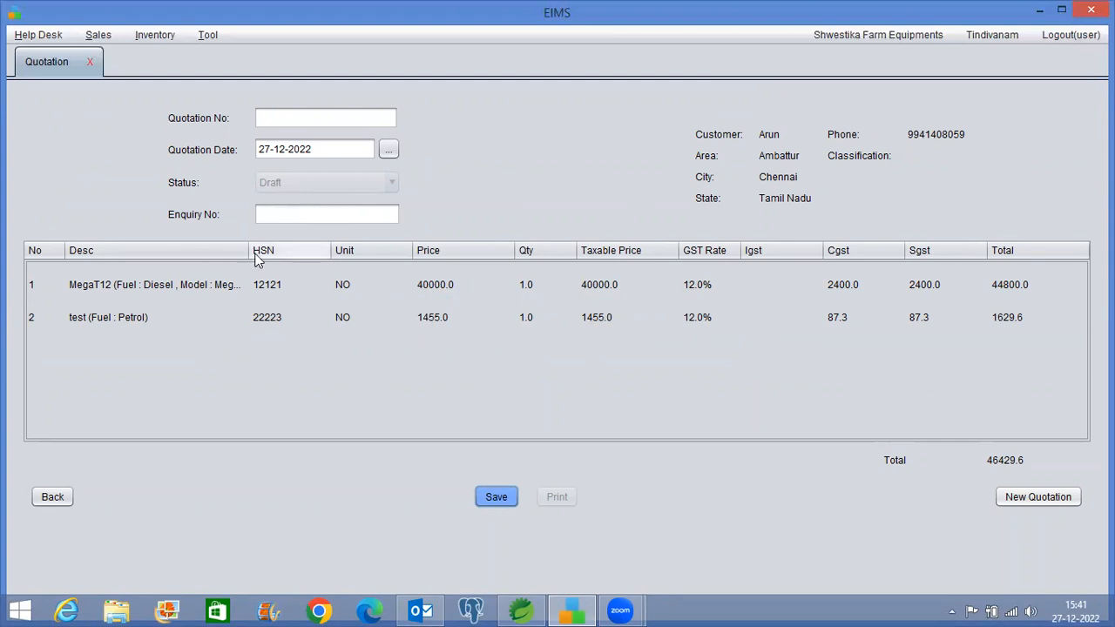
# Save the quotation as QUOTATION/4 with Pending status and start exporting it to PDF
pyautogui.moveTo(250, 253); pyautogui.dragTo(286, 253)
pyautogui.click(496, 496)
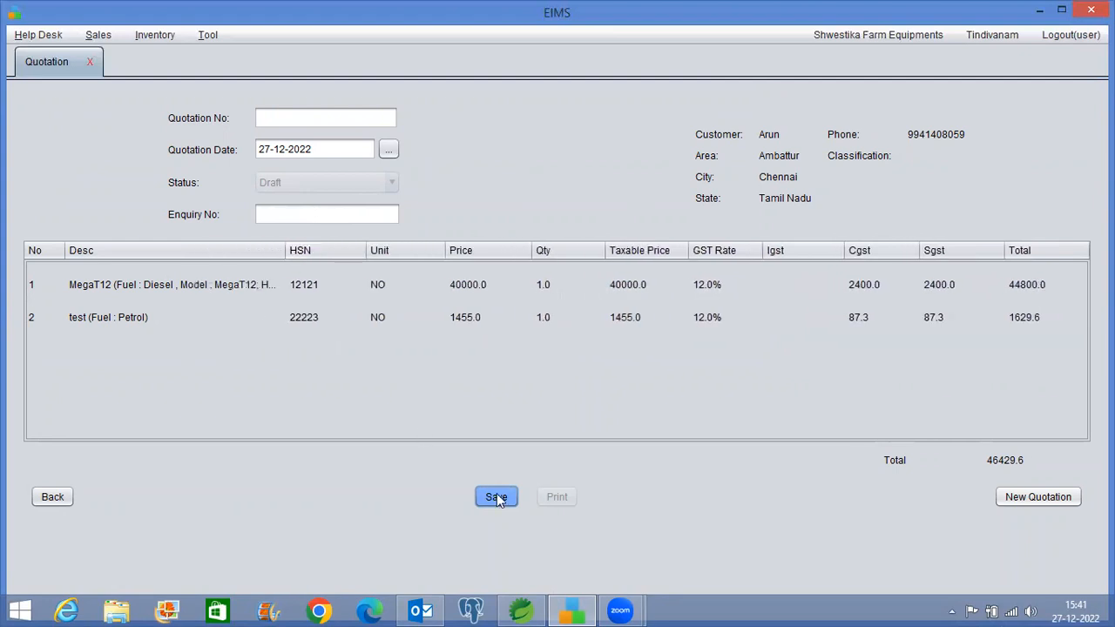
pyautogui.click(643, 334)
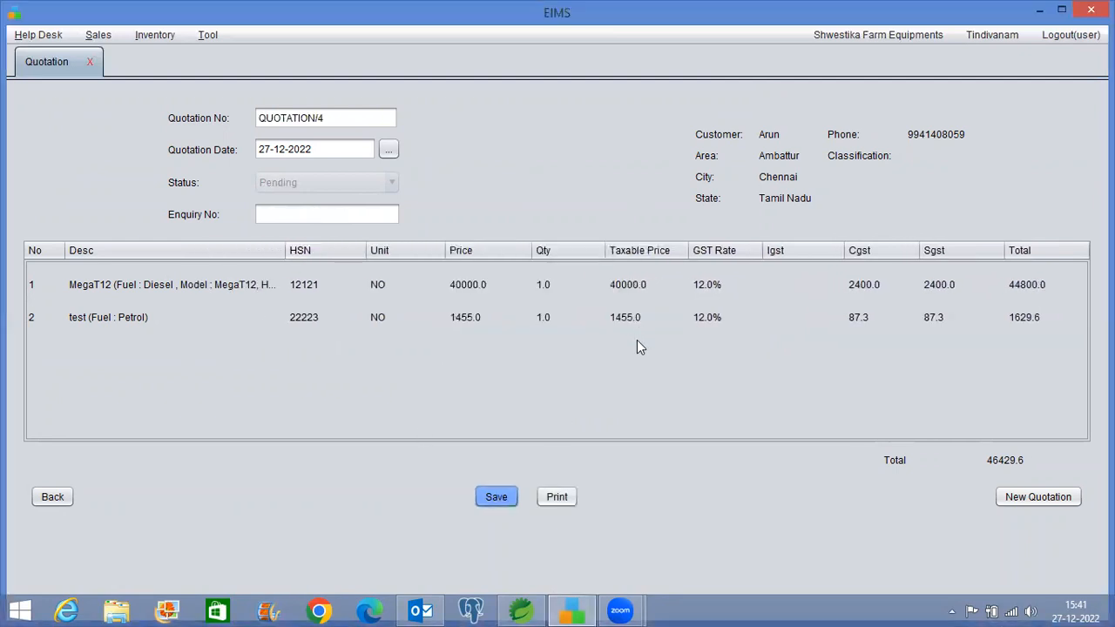
pyautogui.click(556, 494)
pyautogui.click(542, 201)
# Save the quotation PDF on the Desktop as demo1-quot, then reveal the desktop
pyautogui.click(546, 219)
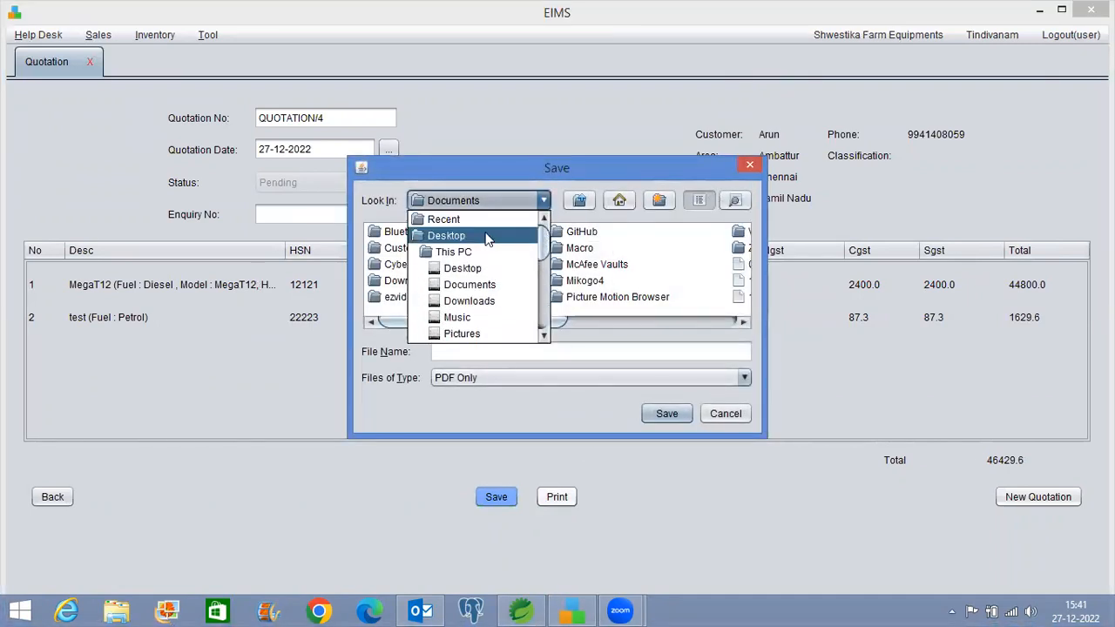
pyautogui.click(488, 241)
pyautogui.click(478, 350)
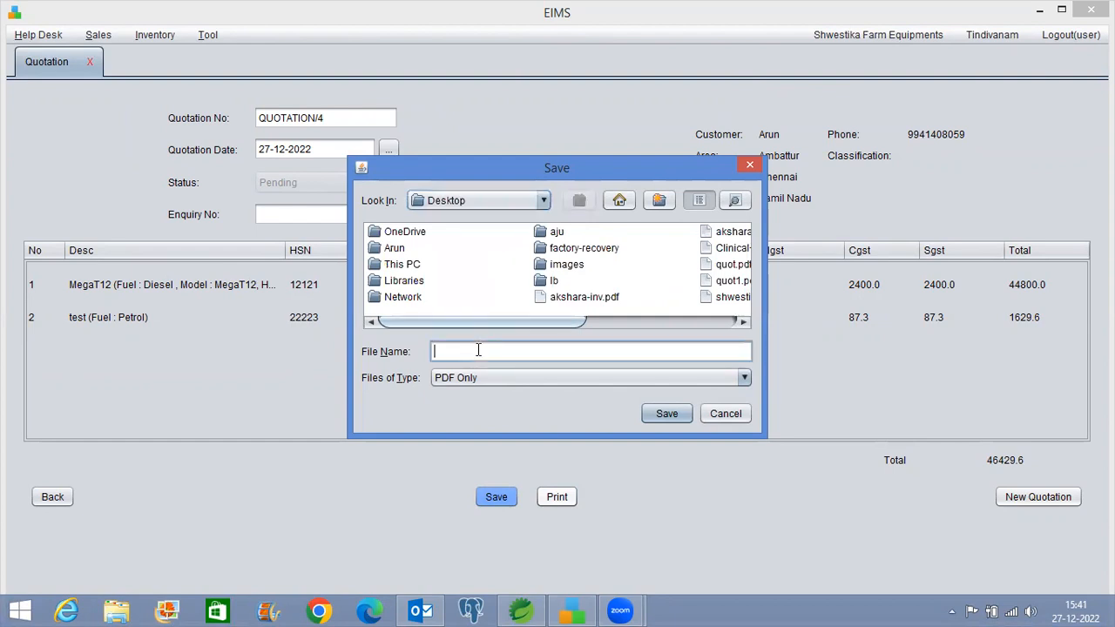
pyautogui.write('demo1-quot')
pyautogui.press('Return')
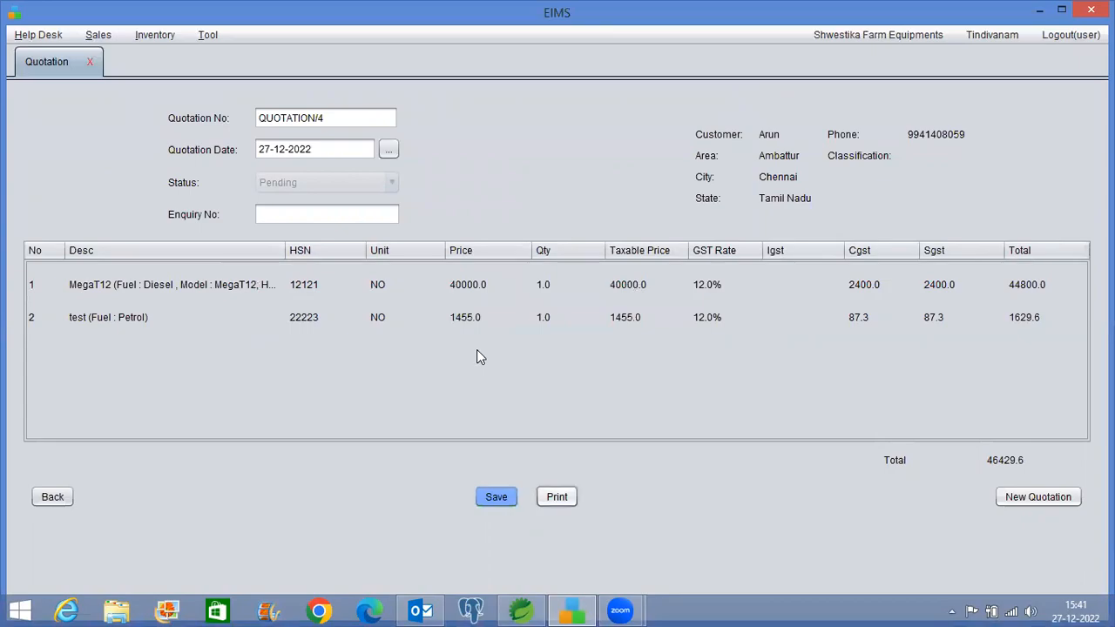
pyautogui.press('super+d')
# Open demo1-quot.pdf and scroll through the quotation showing both items totalling 46429.6
pyautogui.doubleClick(282, 304)
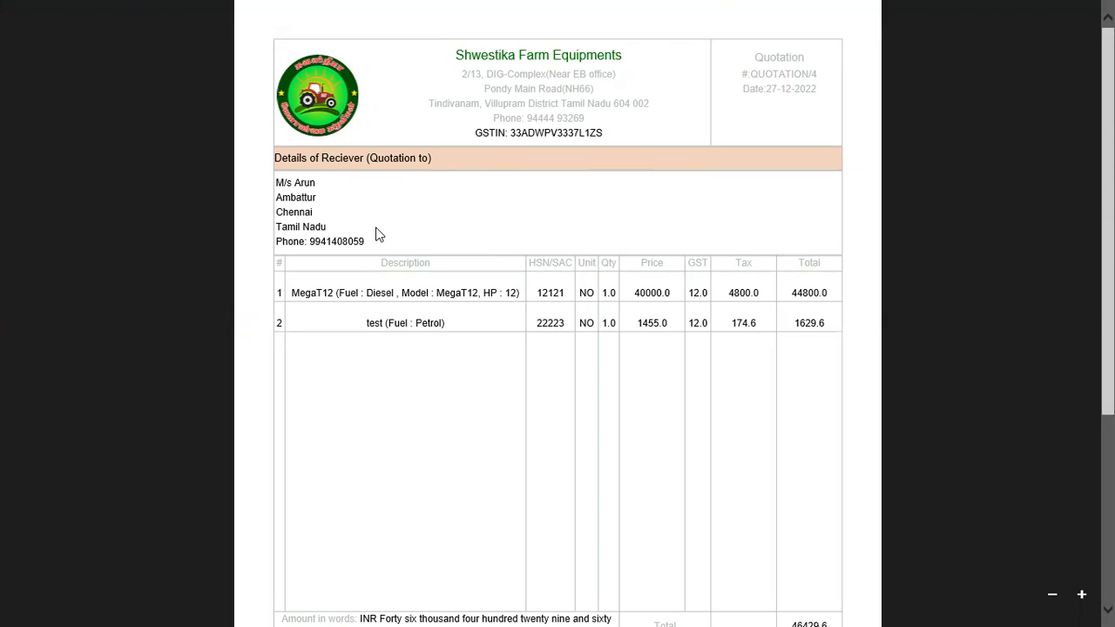
pyautogui.scroll(-1, 375, 235)
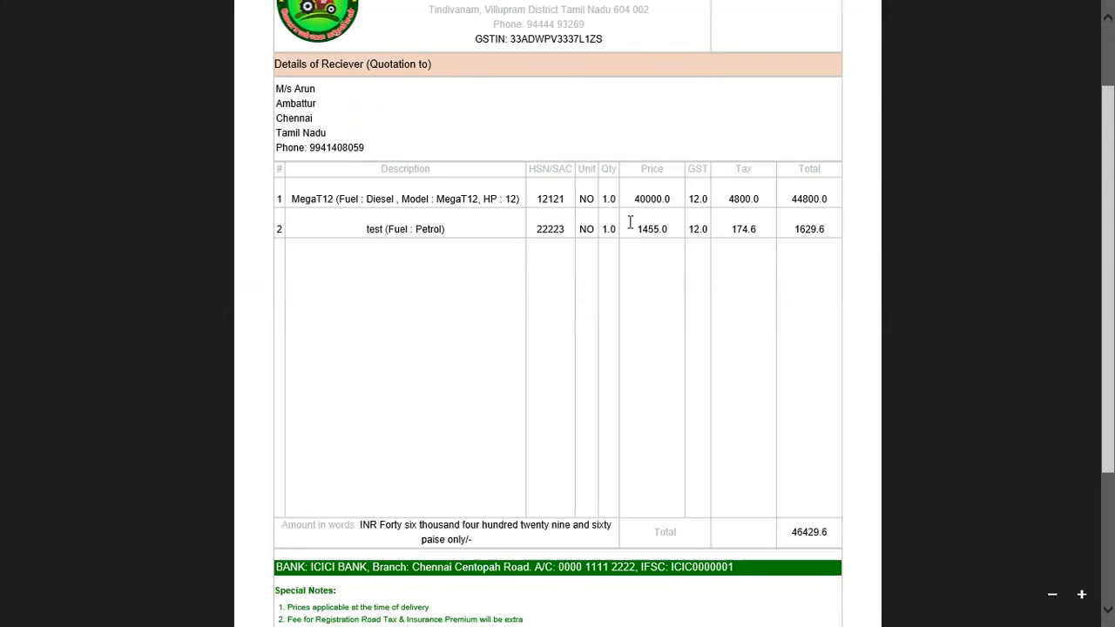
pyautogui.scroll(-2, 418, 447)
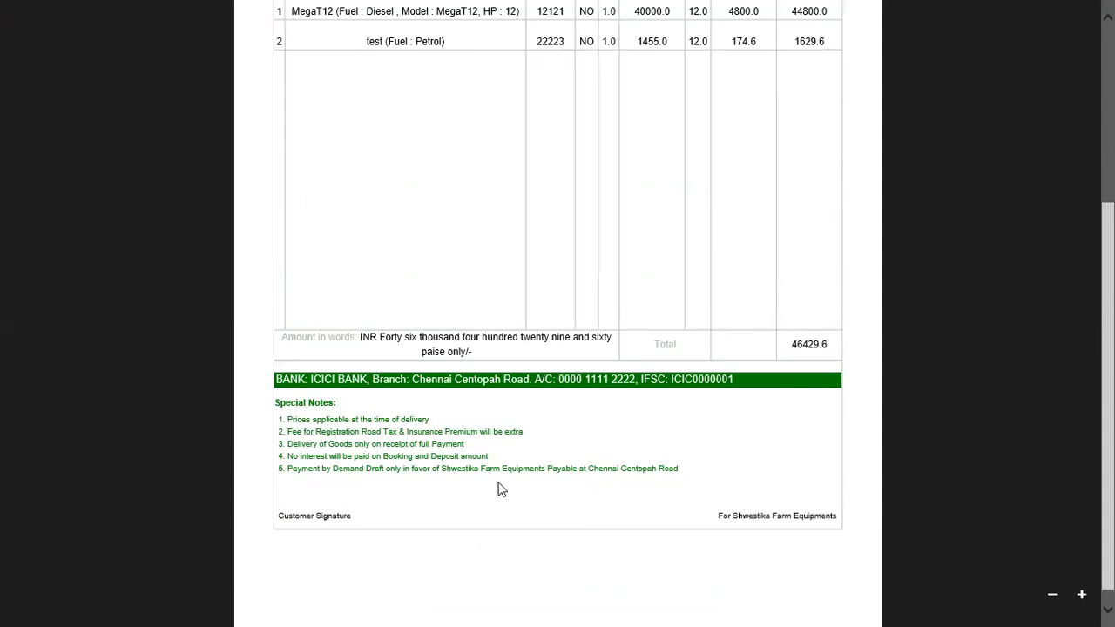
pyautogui.scroll(-1, 631, 496)
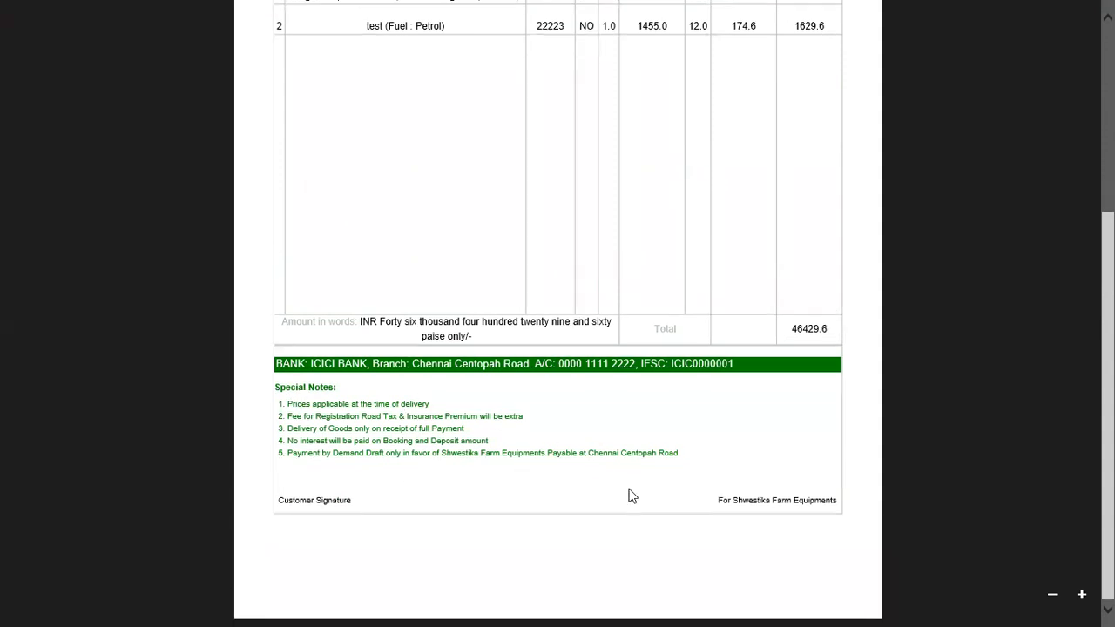
pyautogui.scroll(5, 631, 496)
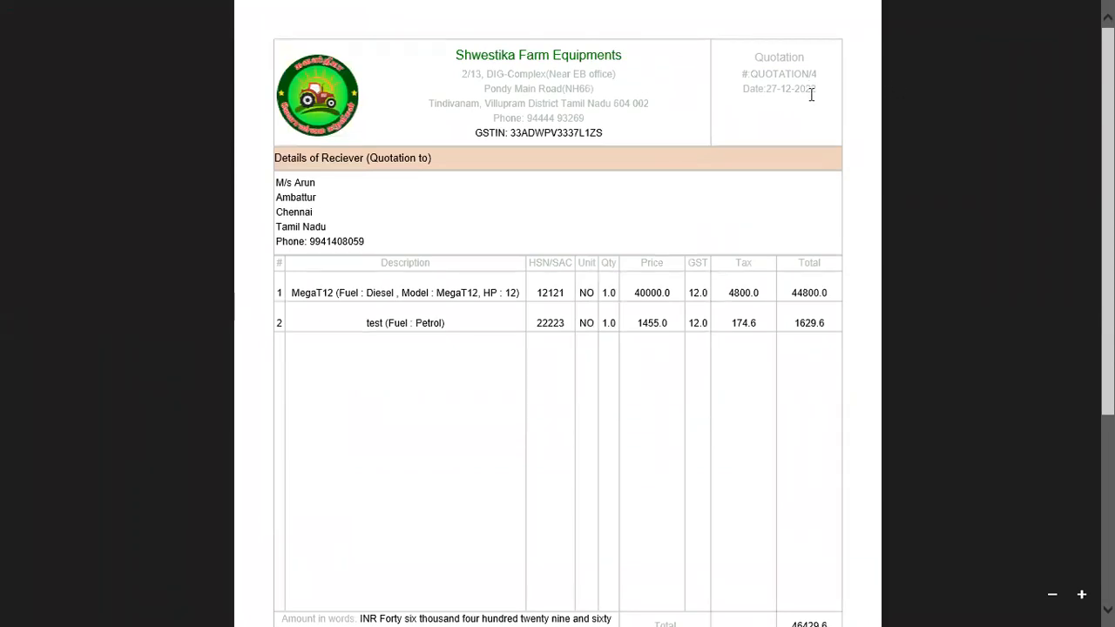
pyautogui.scroll(-3, 808, 103)
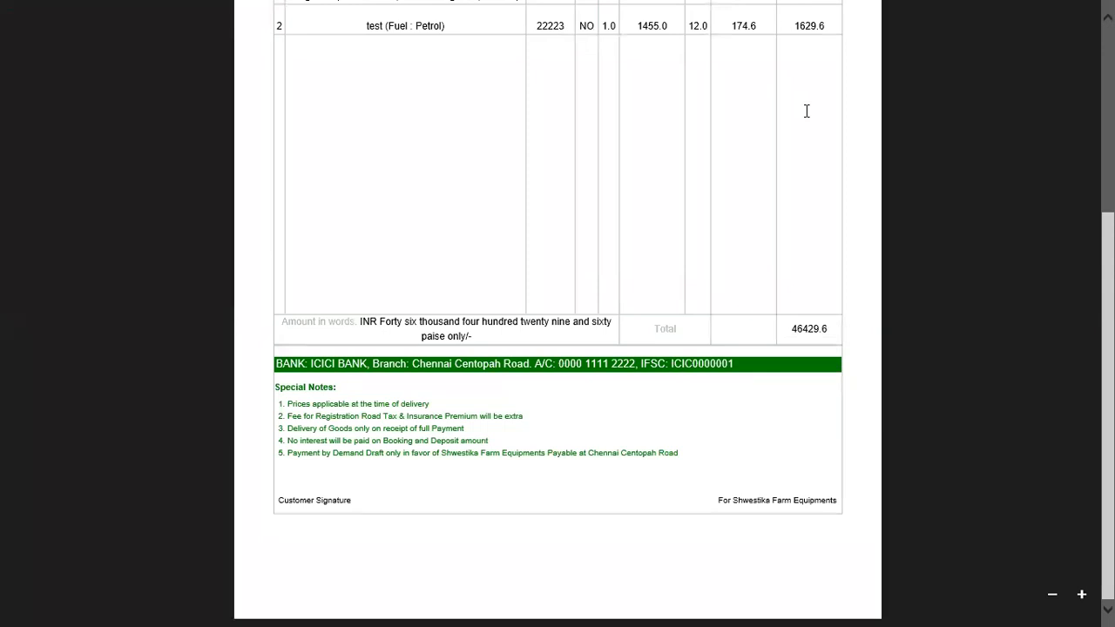
pyautogui.scroll(2, 807, 111)
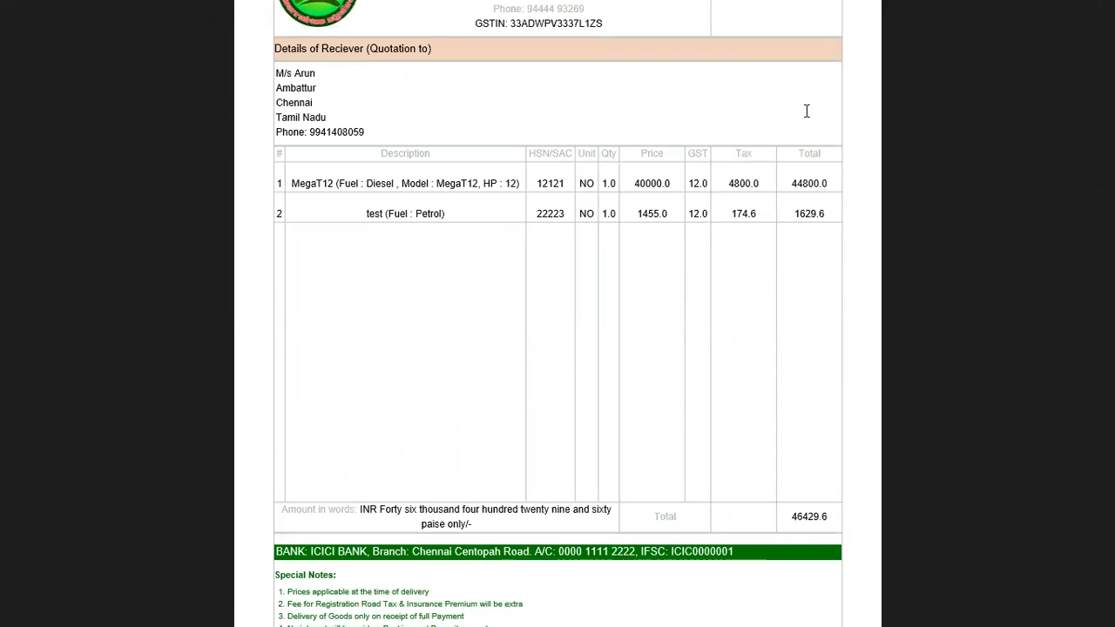
# Close the PDF viewer and return to EIMS's Help Desk quotation menu
pyautogui.hotkey('alt', 'F4')
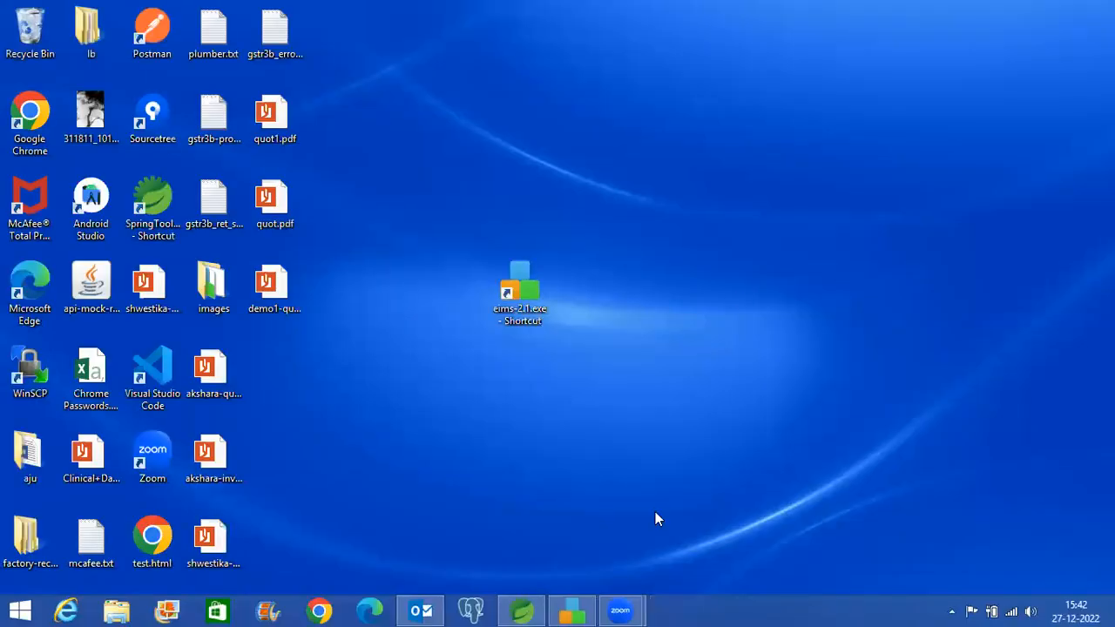
pyautogui.hotkey('alt', 'Tab')
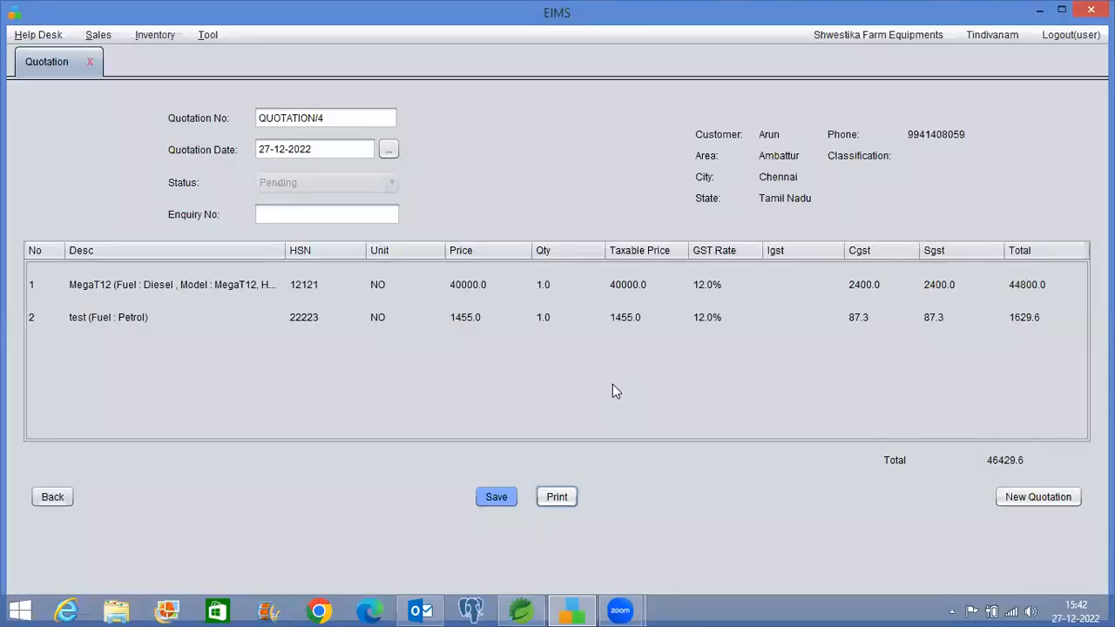
pyautogui.click(26, 37)
# Reopen Pending QUOTATION/4 (46429.6) via Search Quotation, then start a new quotation listing MegaT12 and MegaT15 tillers
pyautogui.moveTo(29, 80)
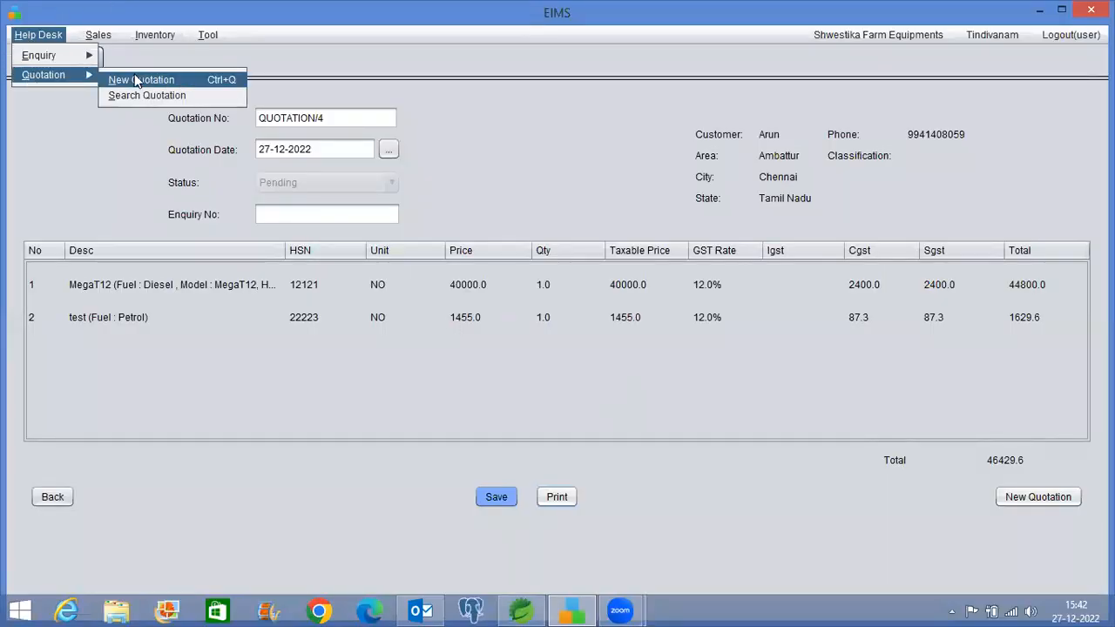
pyautogui.click(139, 95)
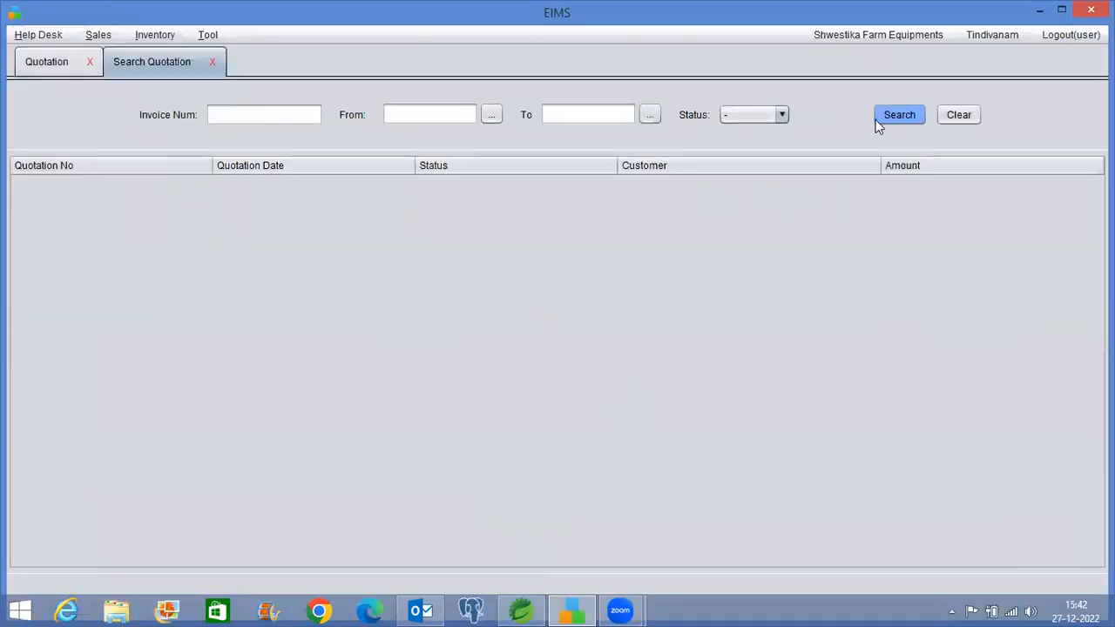
pyautogui.click(904, 115)
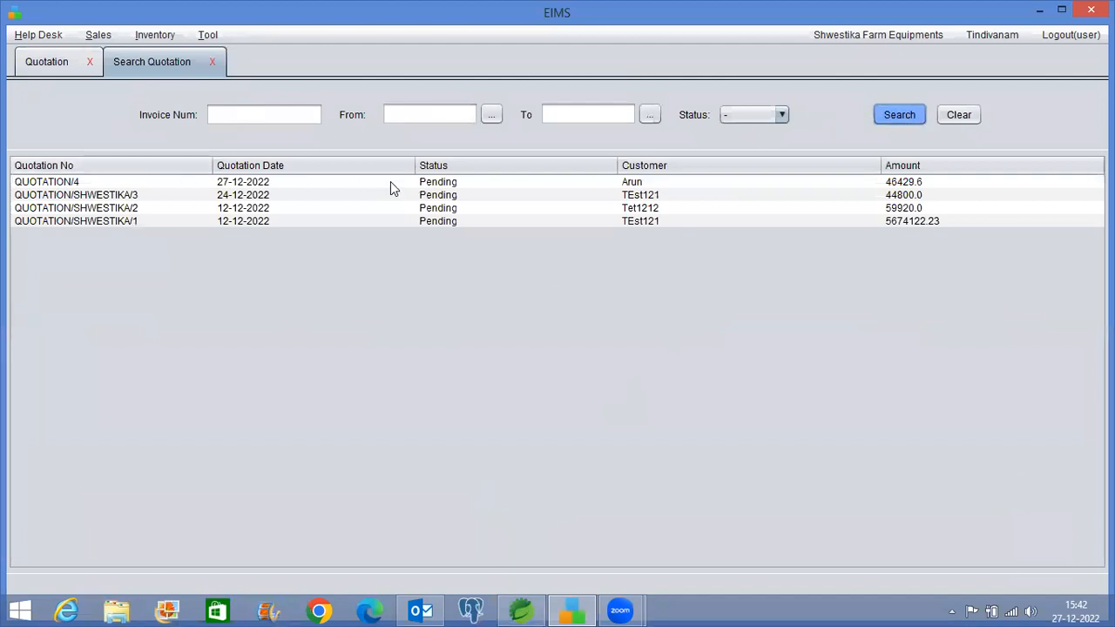
pyautogui.doubleClick(413, 184)
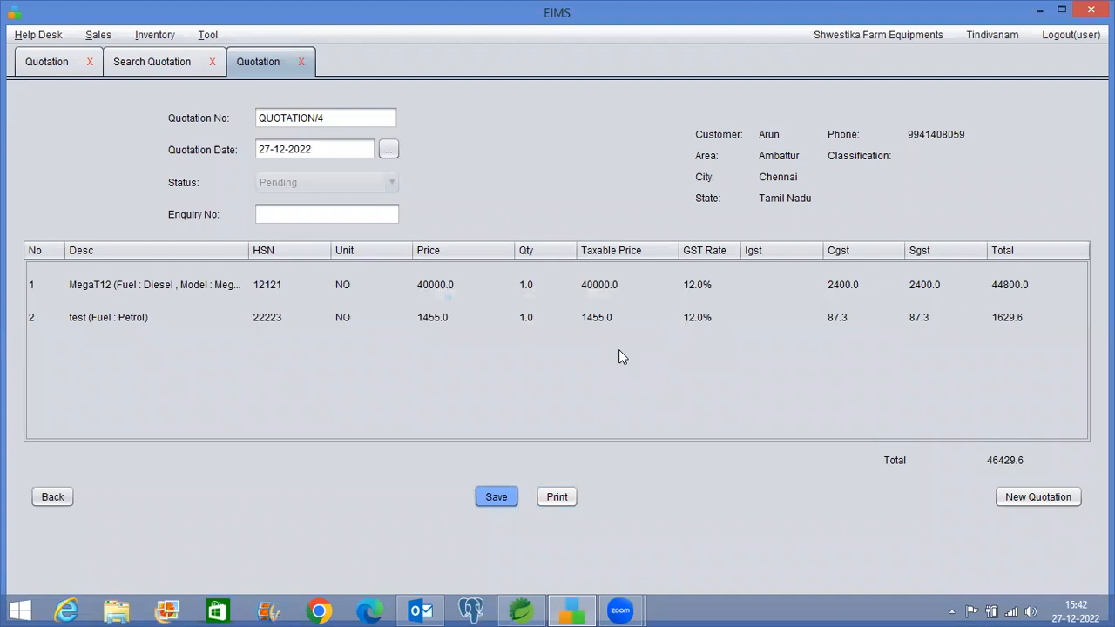
pyautogui.click(1038, 498)
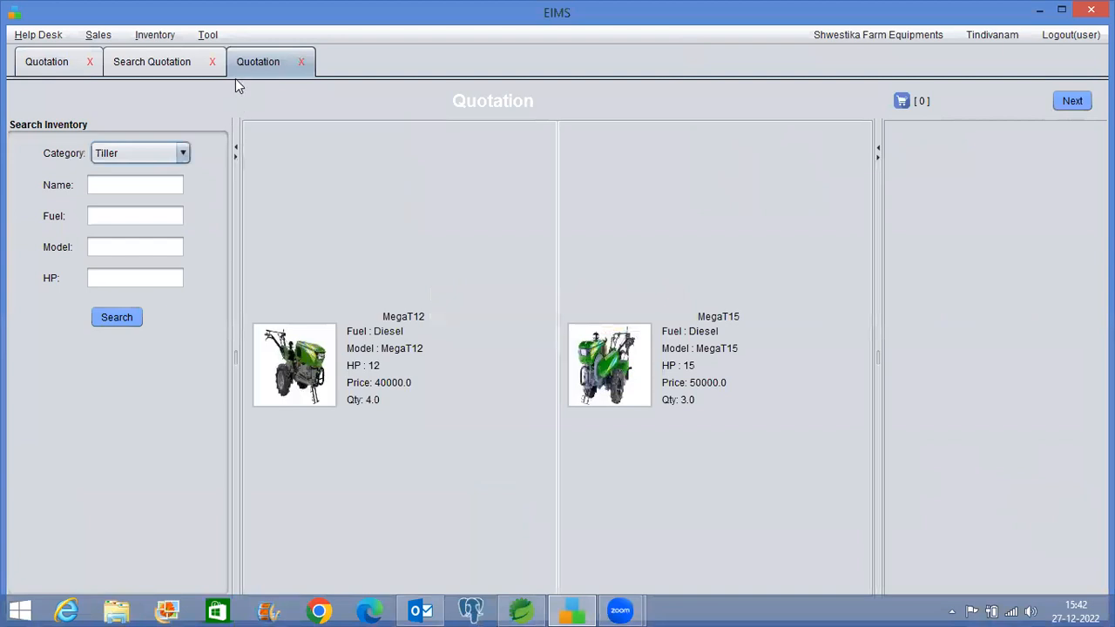
# Close all tabs, then open a new invoice and a new quotation
pyautogui.click(207, 37)
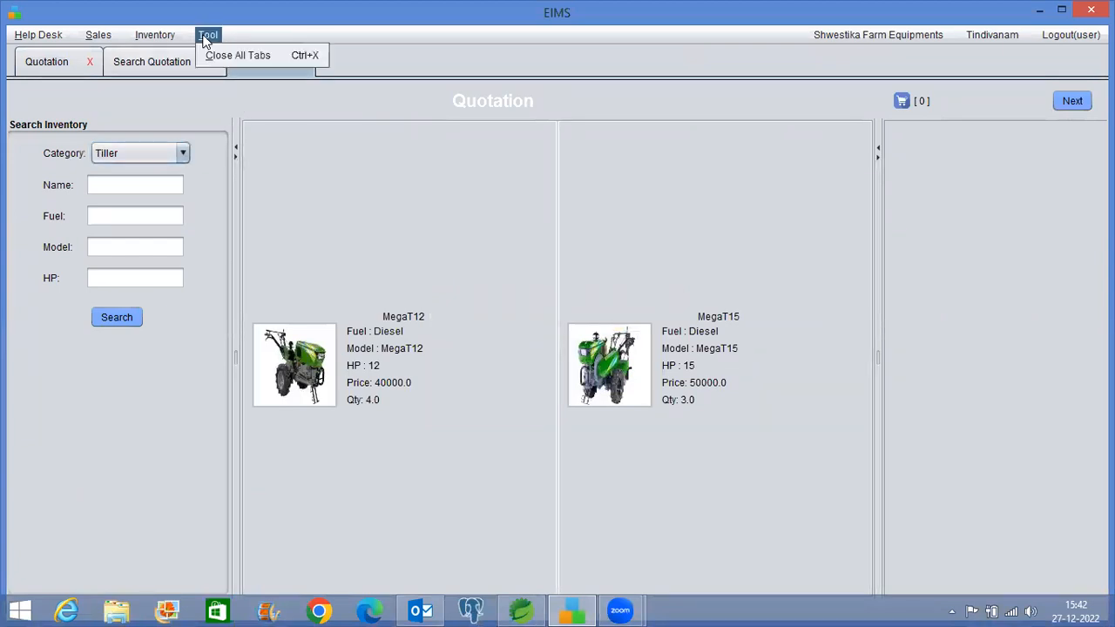
pyautogui.click(216, 55)
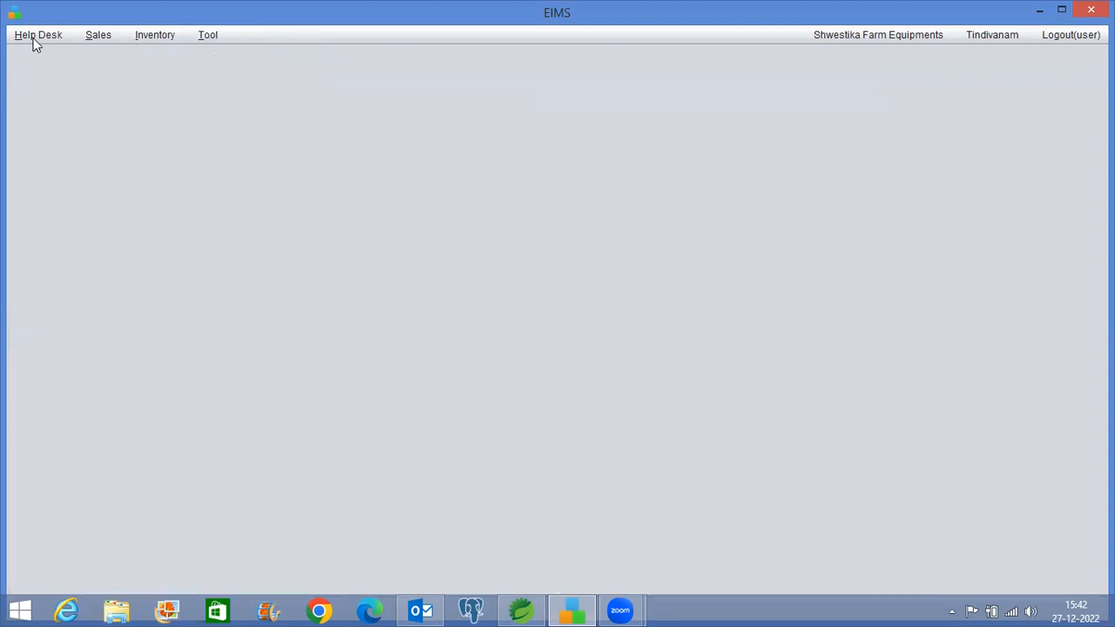
pyautogui.click(91, 37)
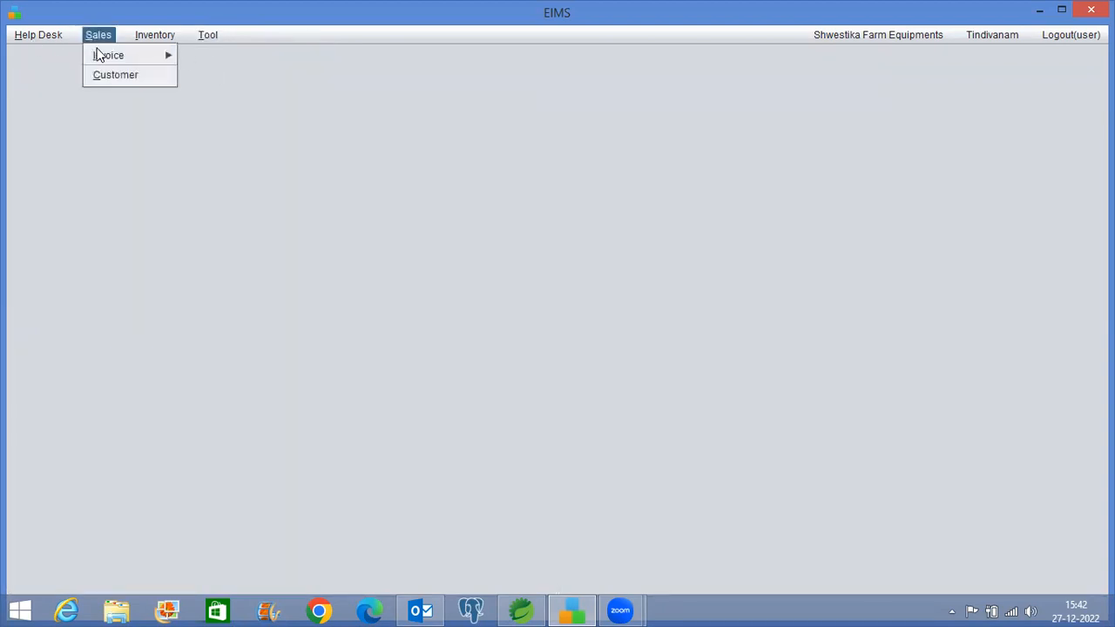
pyautogui.moveTo(99, 55)
pyautogui.click(202, 60)
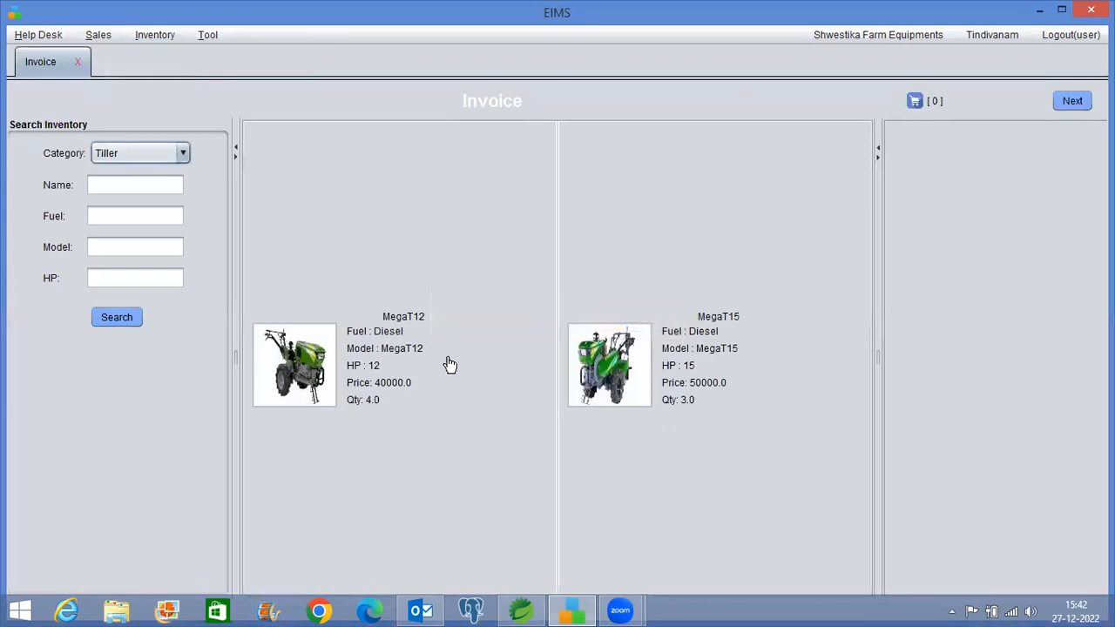
pyautogui.click(42, 35)
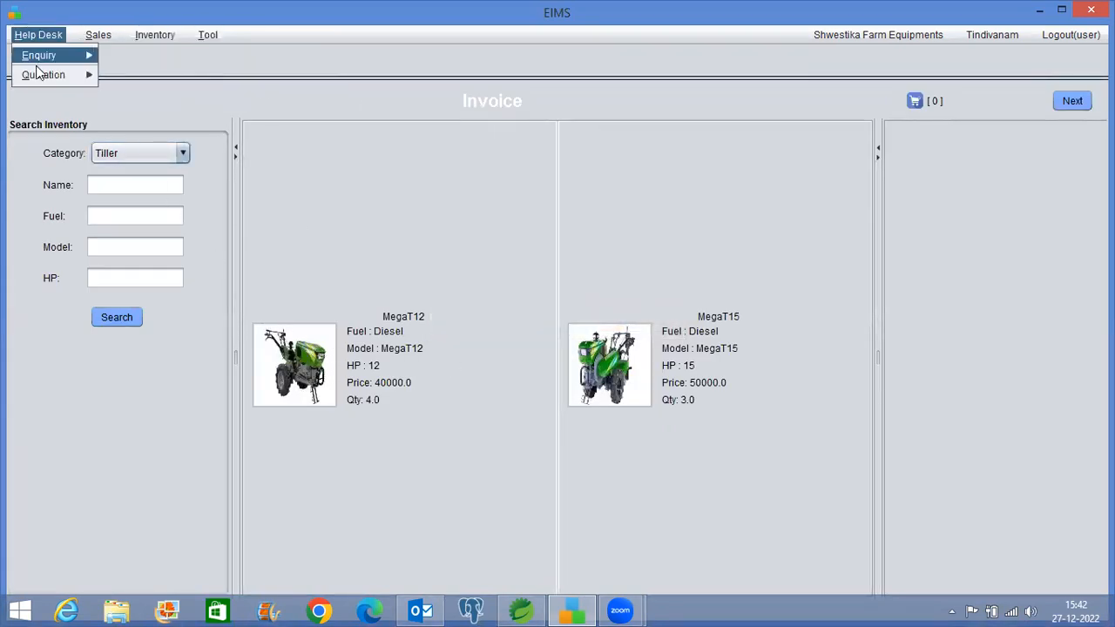
pyautogui.moveTo(52, 75)
pyautogui.click(142, 79)
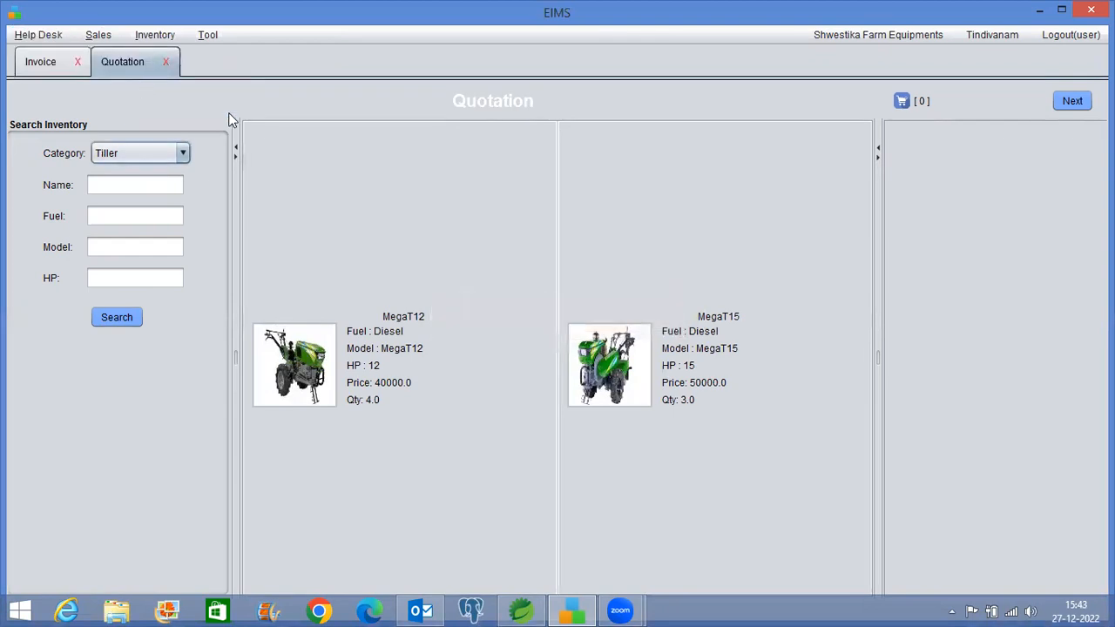
# Select the MegaT12 tiller in both quotation and invoice to compare branch units, ending on Invoice
pyautogui.click(359, 373)
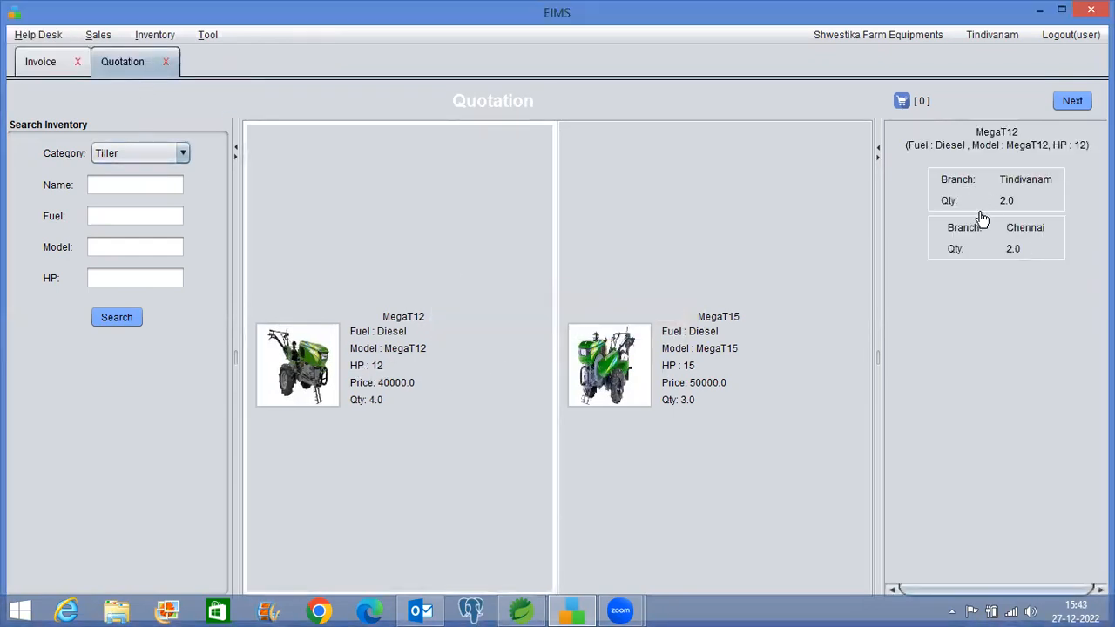
pyautogui.click(41, 62)
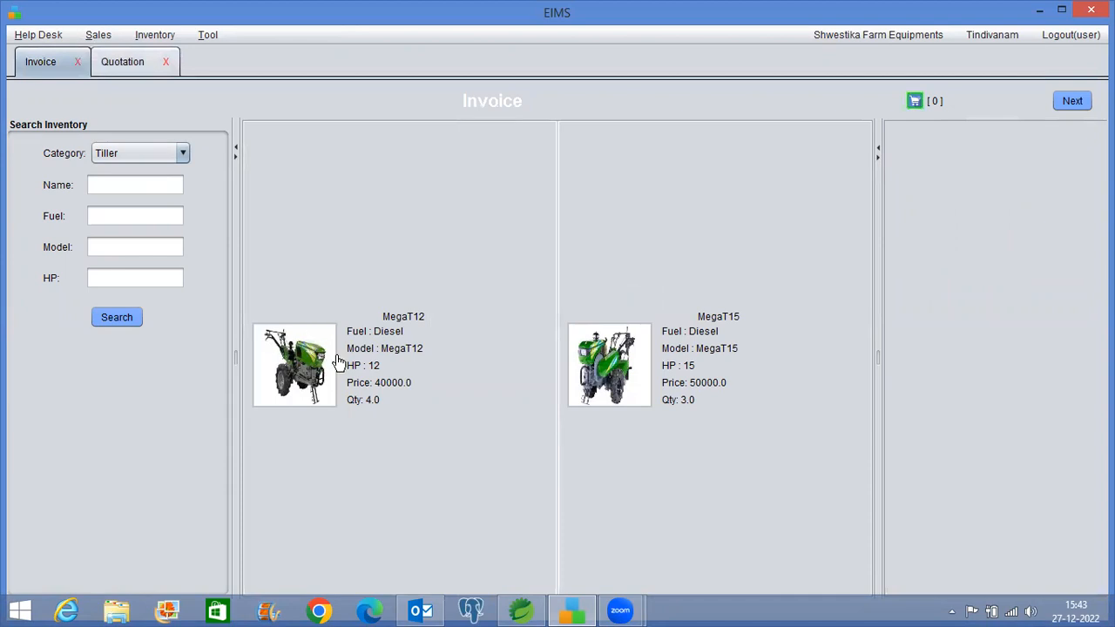
pyautogui.click(339, 362)
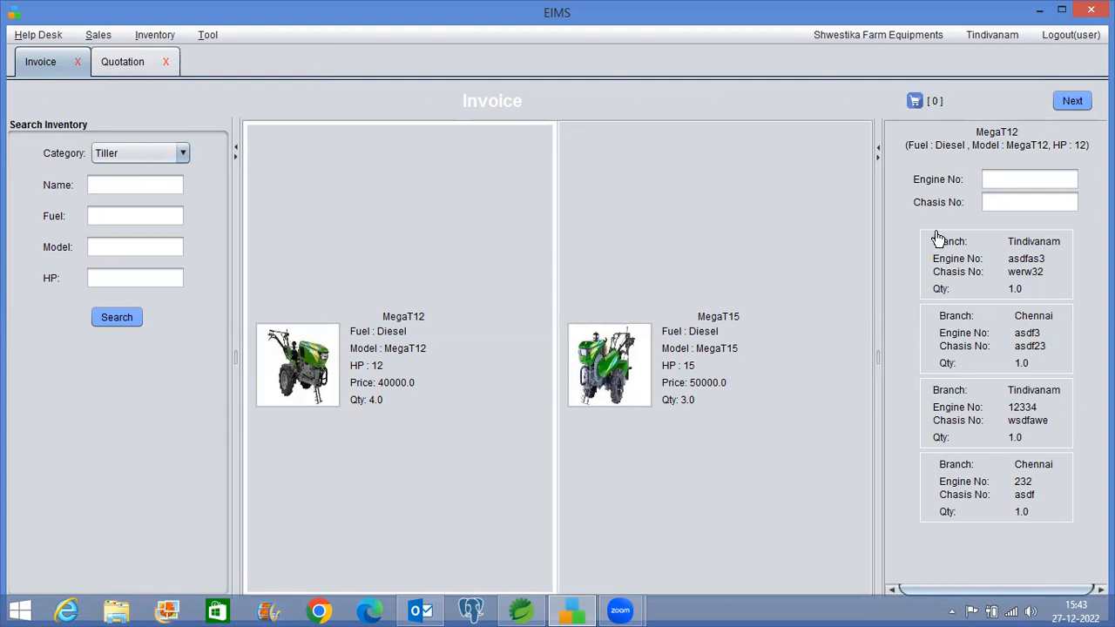
pyautogui.click(148, 68)
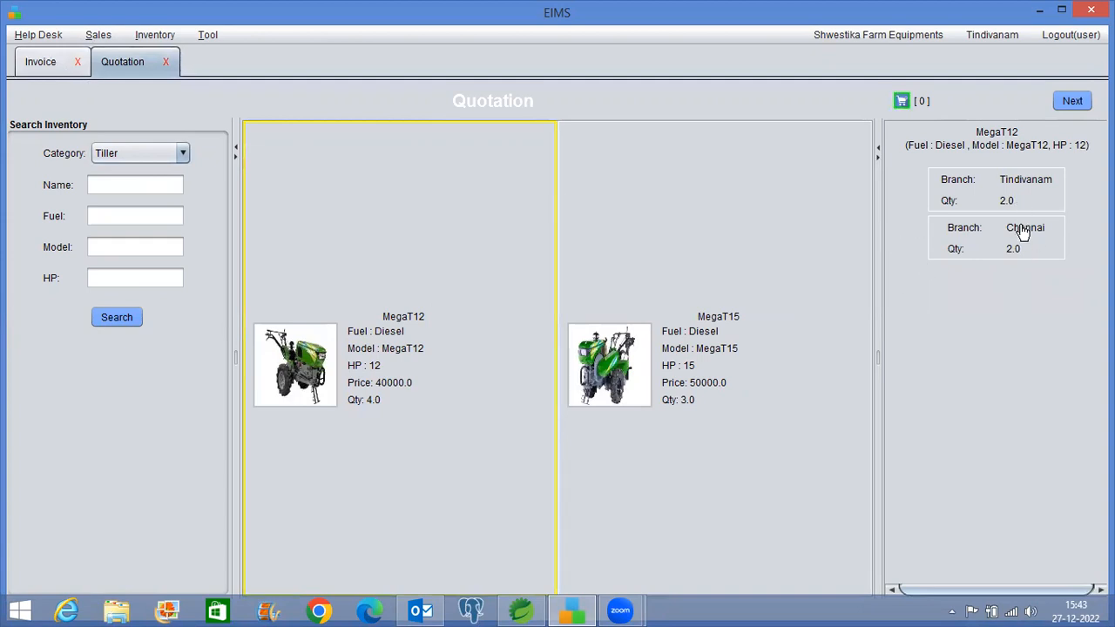
pyautogui.click(33, 63)
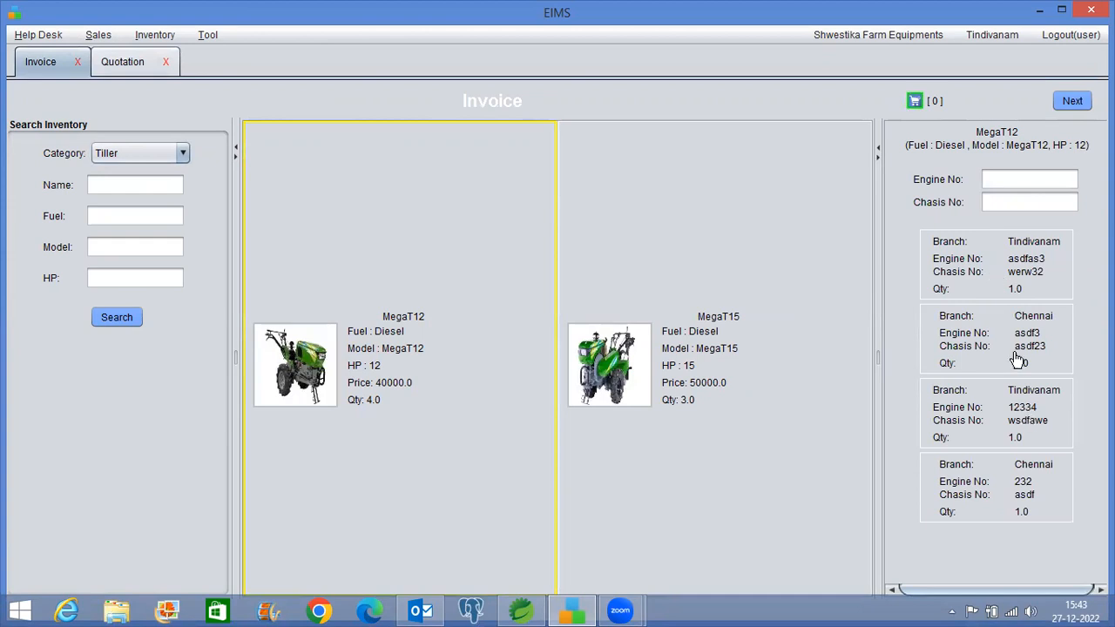
# Filter MegaT12 units by engine number and add one Tindivanam unit to the cart
pyautogui.click(992, 181)
pyautogui.press('Return')
pyautogui.click(1013, 279)
pyautogui.click(664, 402)
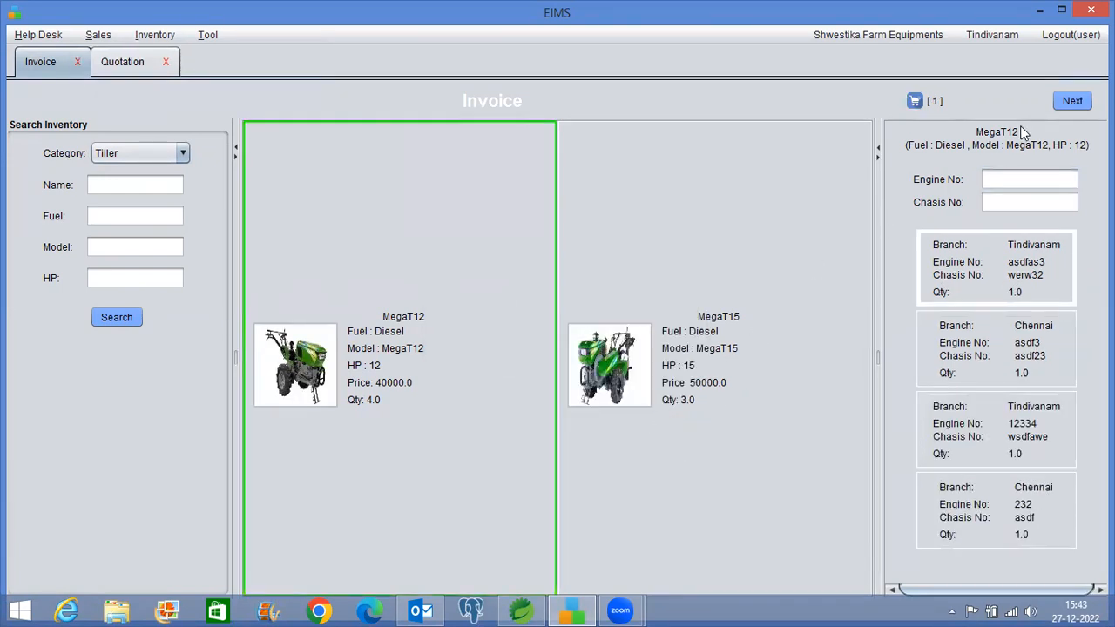
# Fill the customer form with the existing Chennai customer and continue to the summary
pyautogui.click(1072, 101)
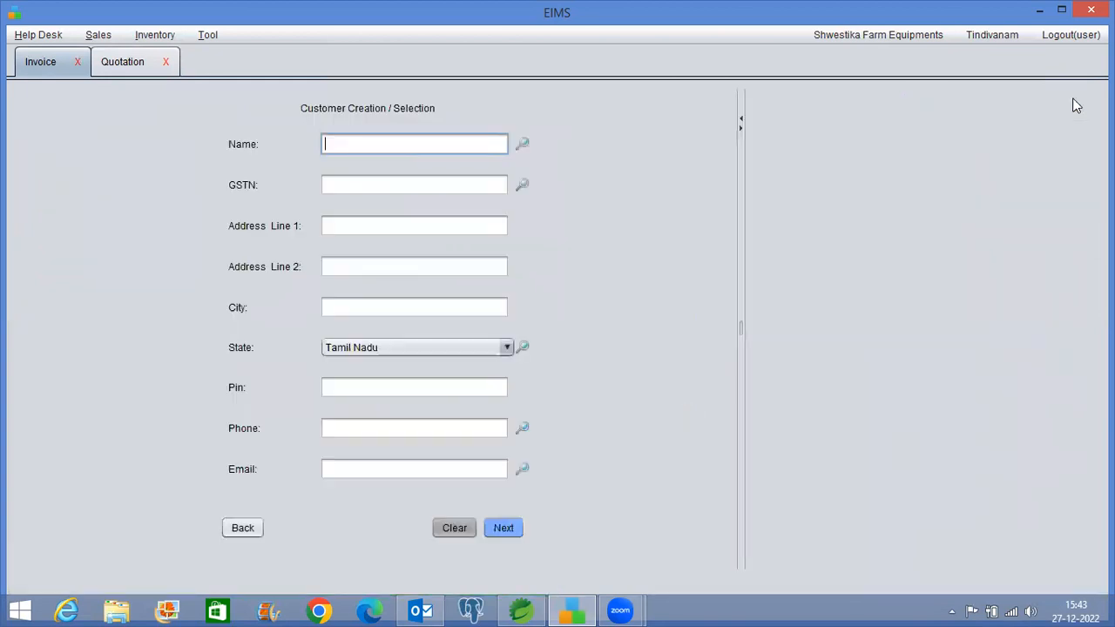
pyautogui.click(525, 151)
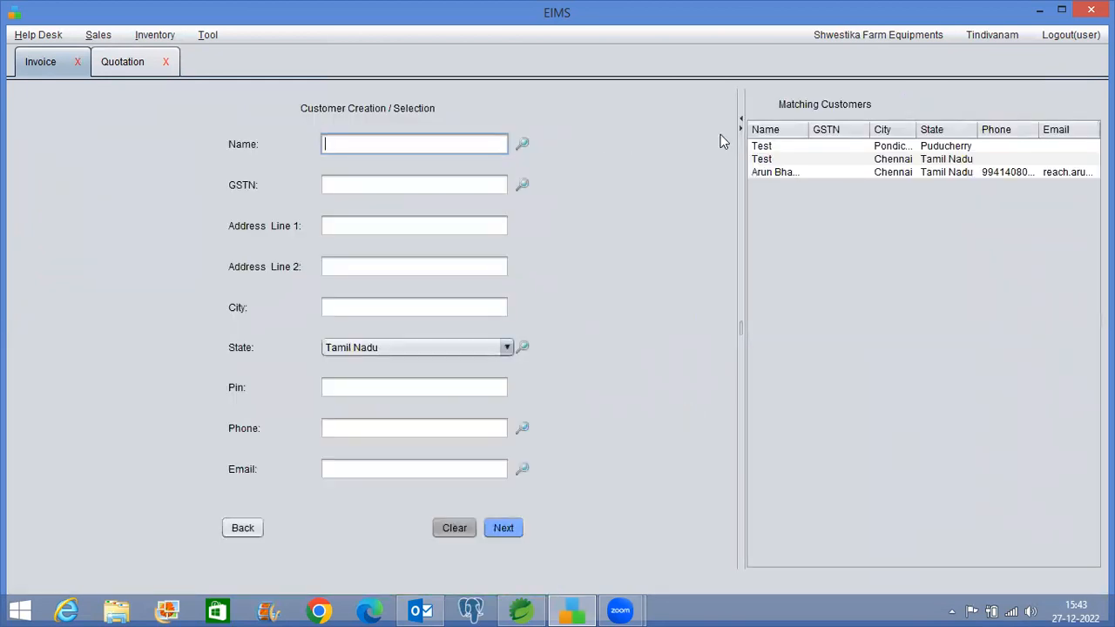
pyautogui.click(788, 172)
pyautogui.click(503, 528)
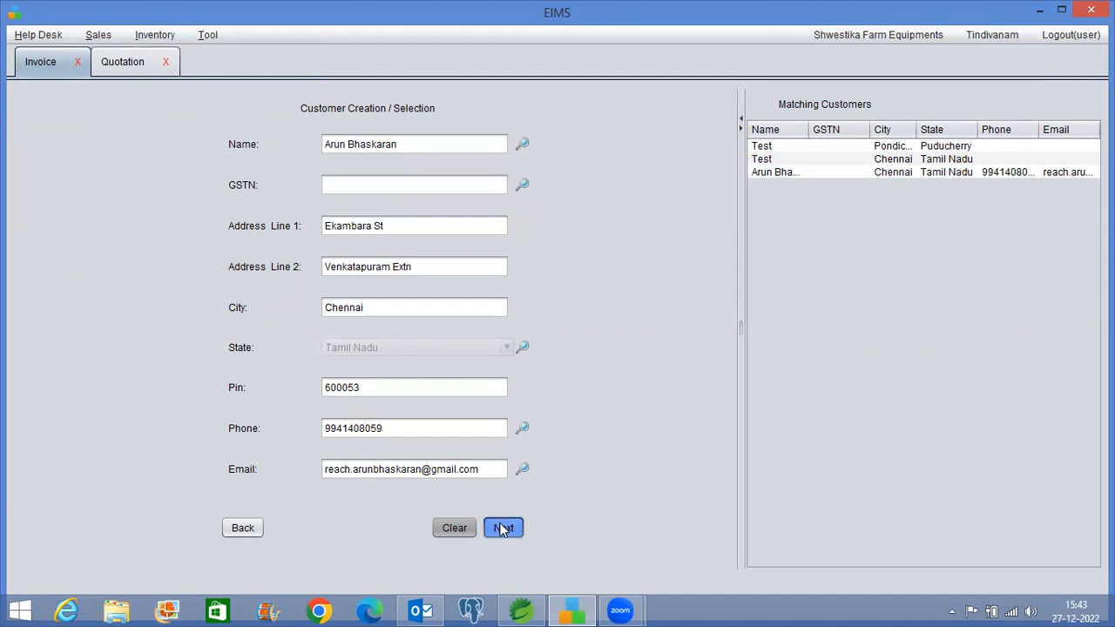
# Save invoice INV/SHWESTIKA/9 for 44800.0 and start its PDF export
pyautogui.click(453, 498)
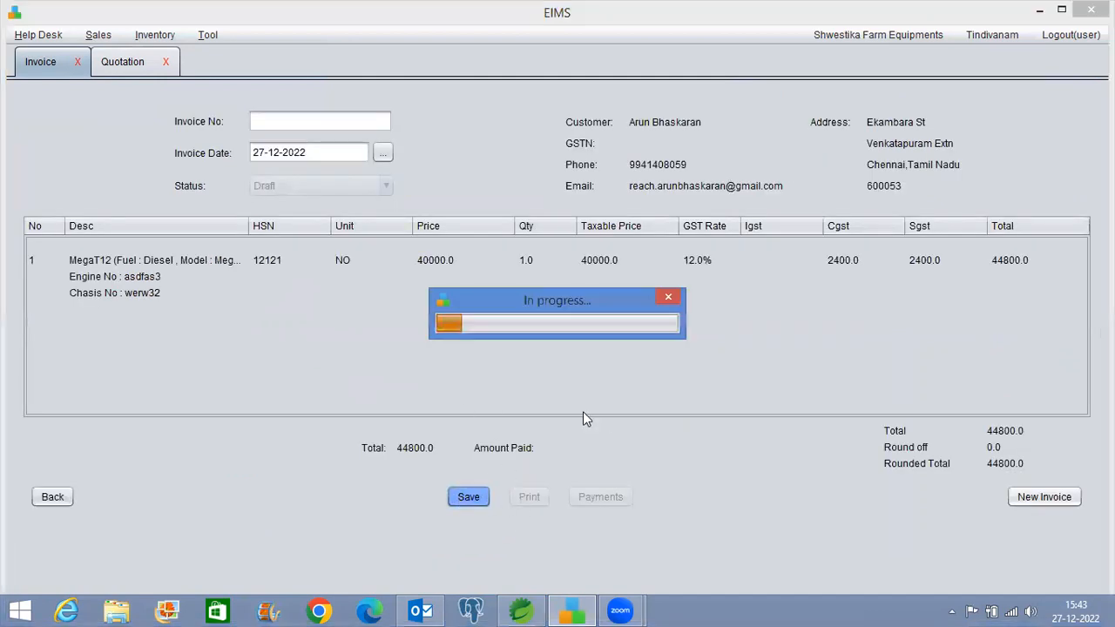
pyautogui.click(631, 332)
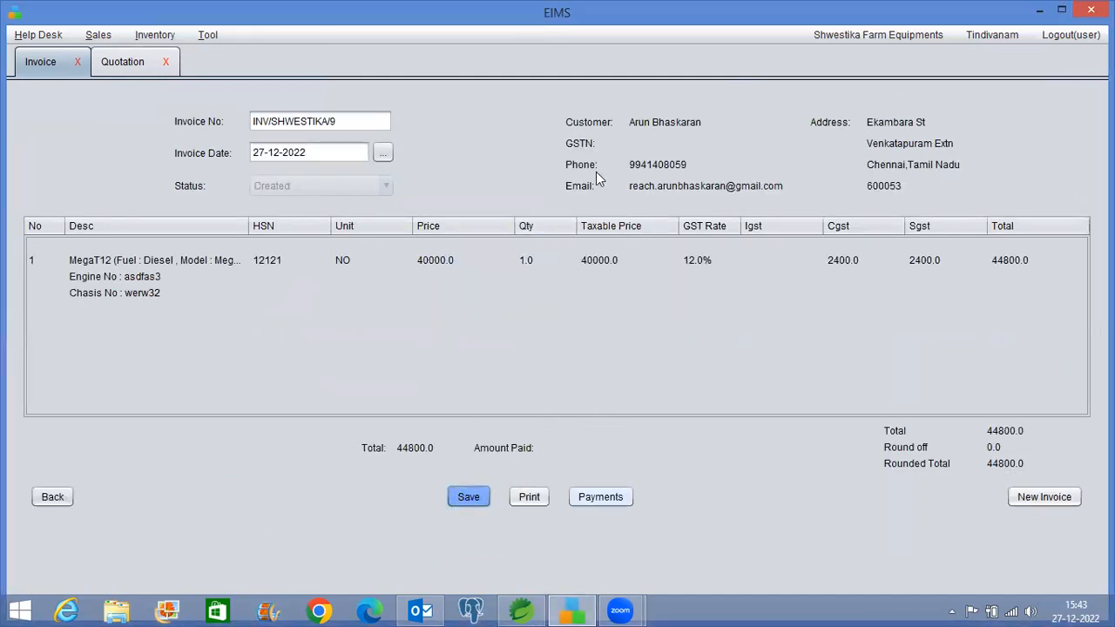
pyautogui.click(531, 499)
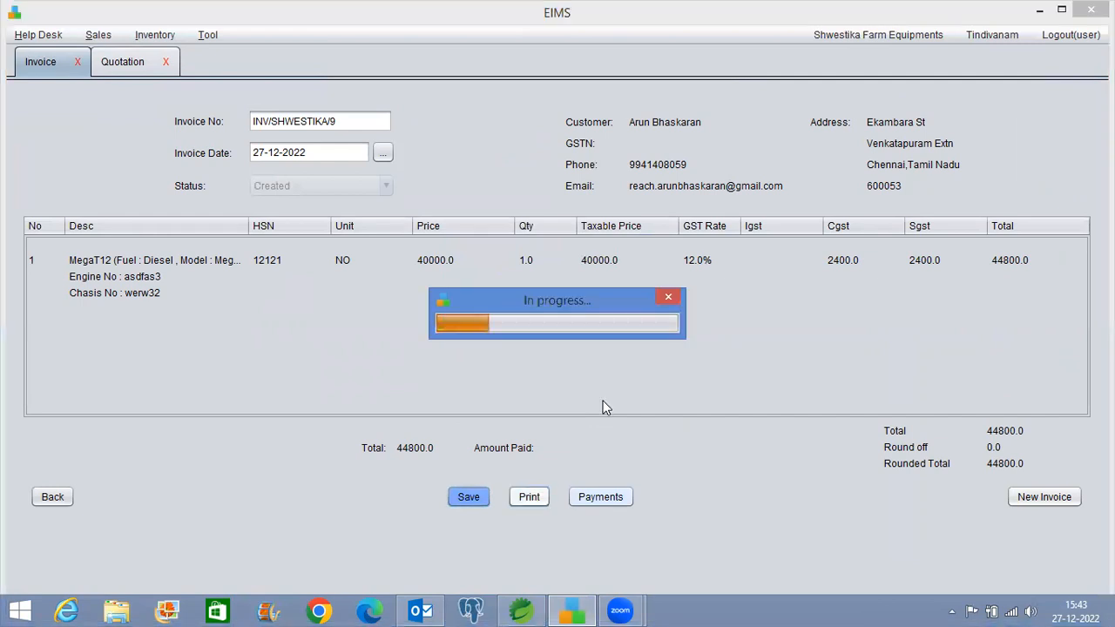
# Save the invoice PDF to the Desktop as demo1-inv.pdf, then reveal the desktop
pyautogui.click(532, 199)
pyautogui.scroll(4, 473, 252)
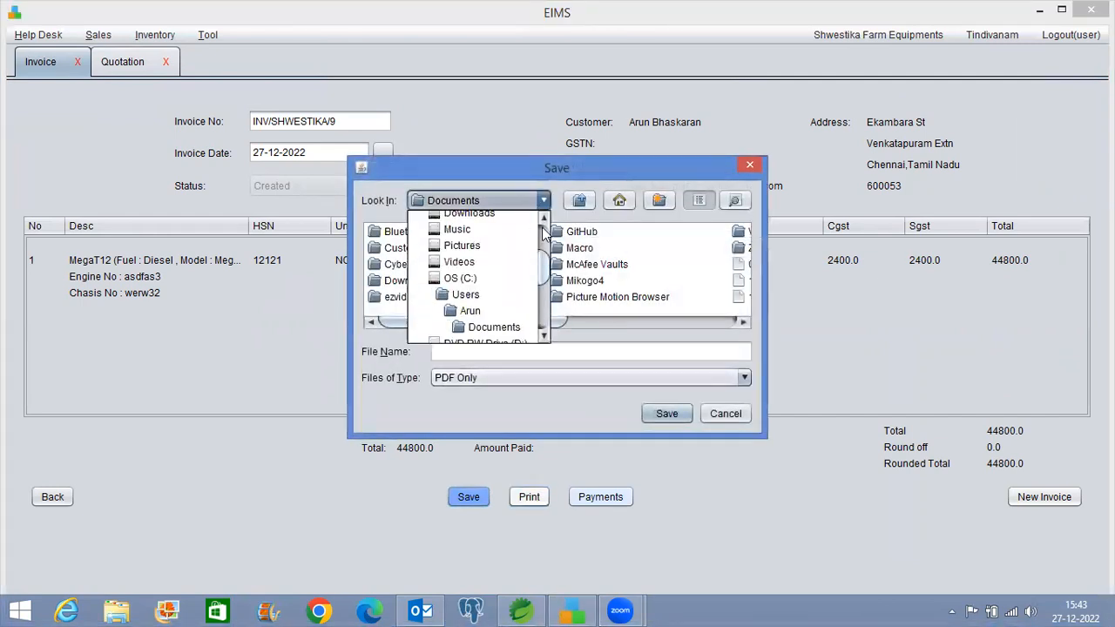
pyautogui.click(471, 237)
pyautogui.moveTo(484, 323); pyautogui.dragTo(663, 321)
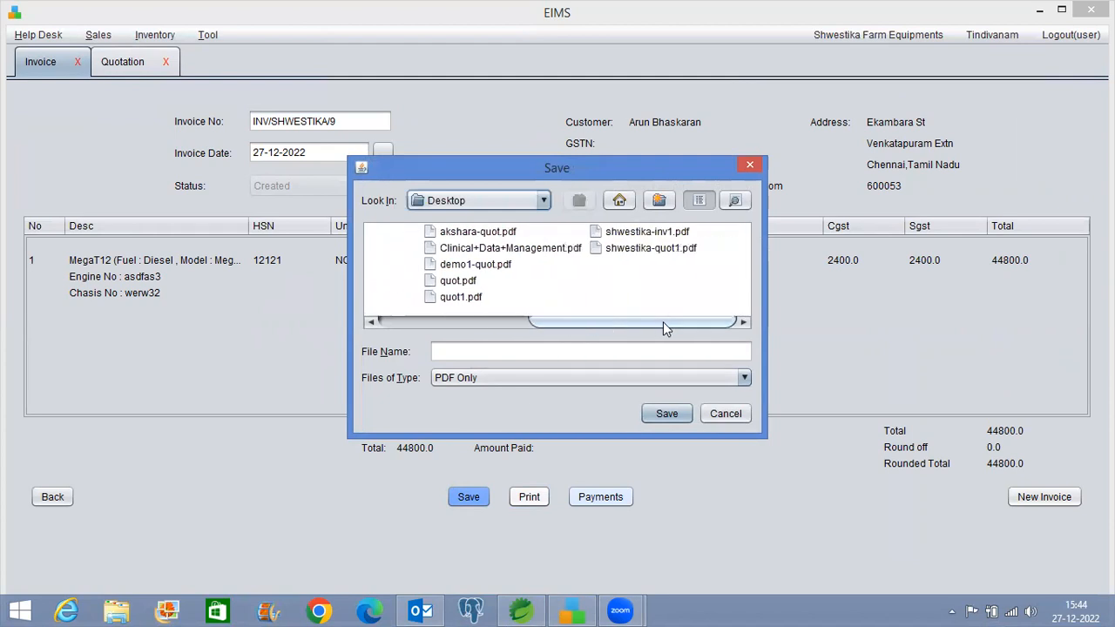
pyautogui.click(475, 265)
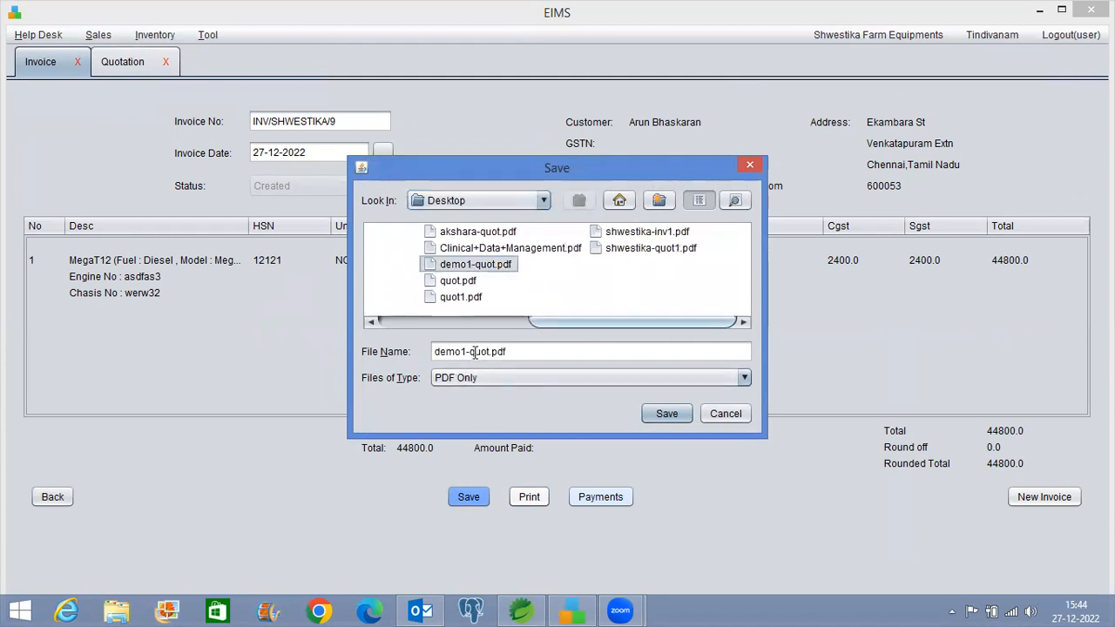
pyautogui.click(476, 351)
pyautogui.moveTo(477, 351); pyautogui.dragTo(488, 352)
pyautogui.write('inv')
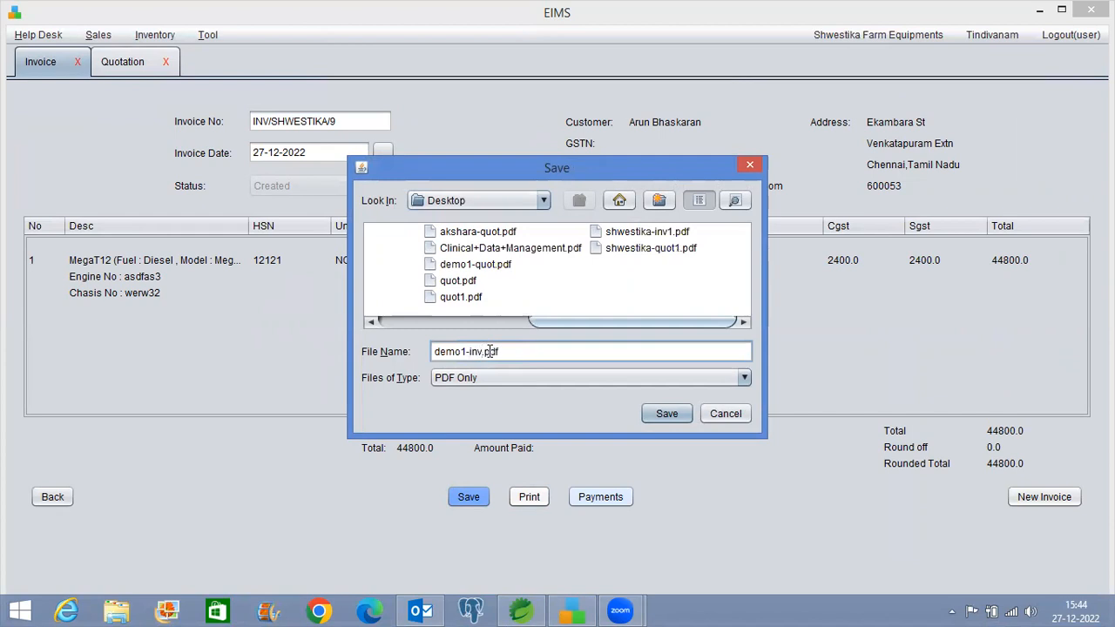
pyautogui.press('Return')
pyautogui.press('super+d')
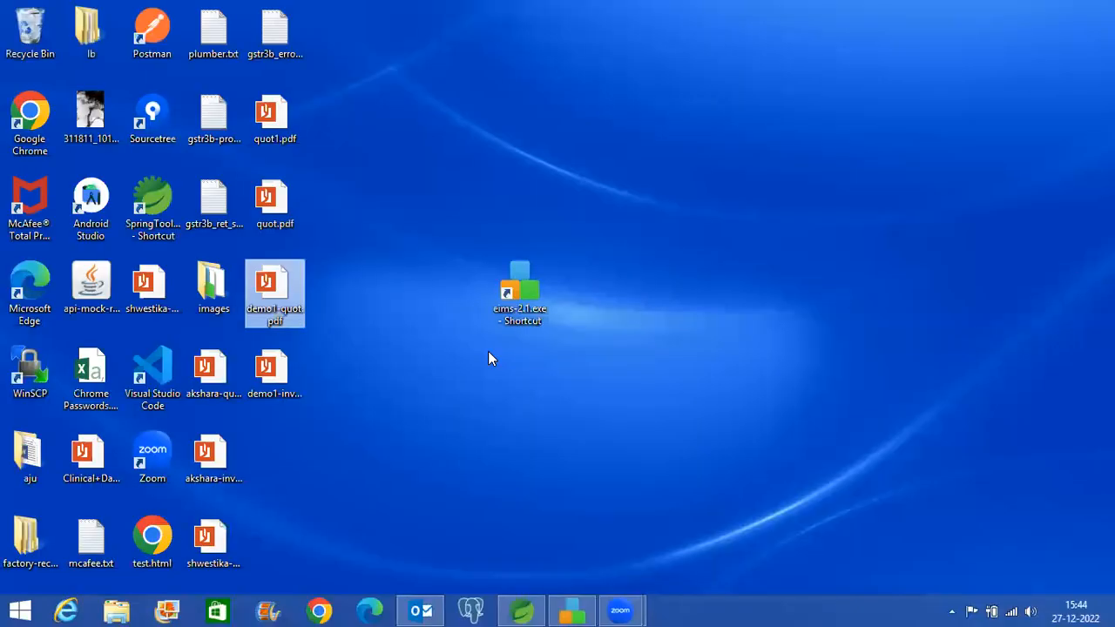
pyautogui.doubleClick(258, 389)
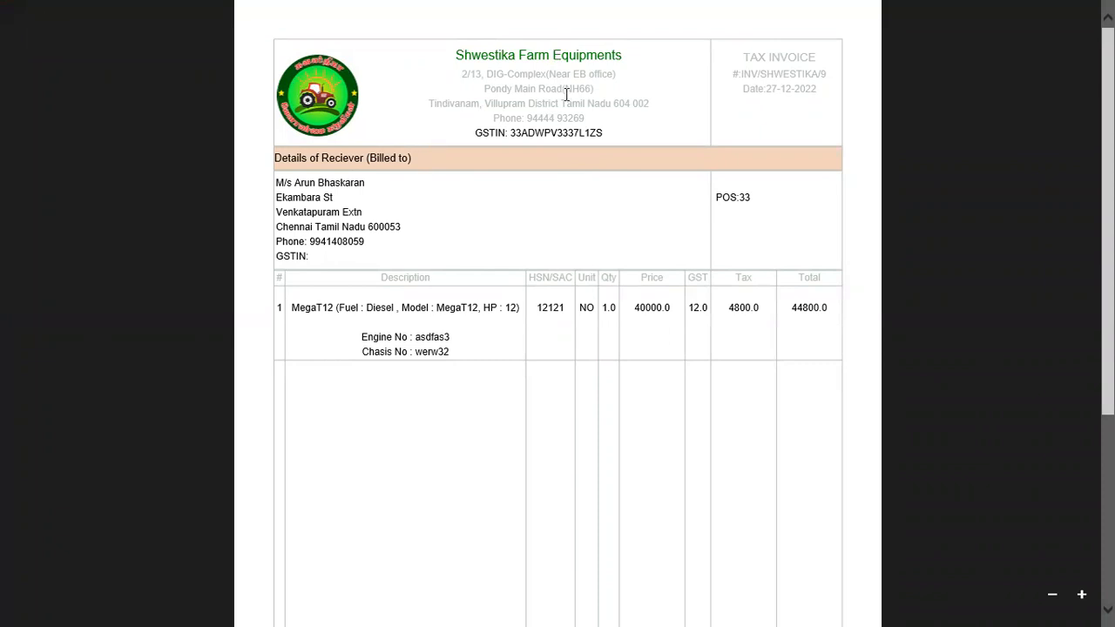
pyautogui.scroll(-3, 457, 227)
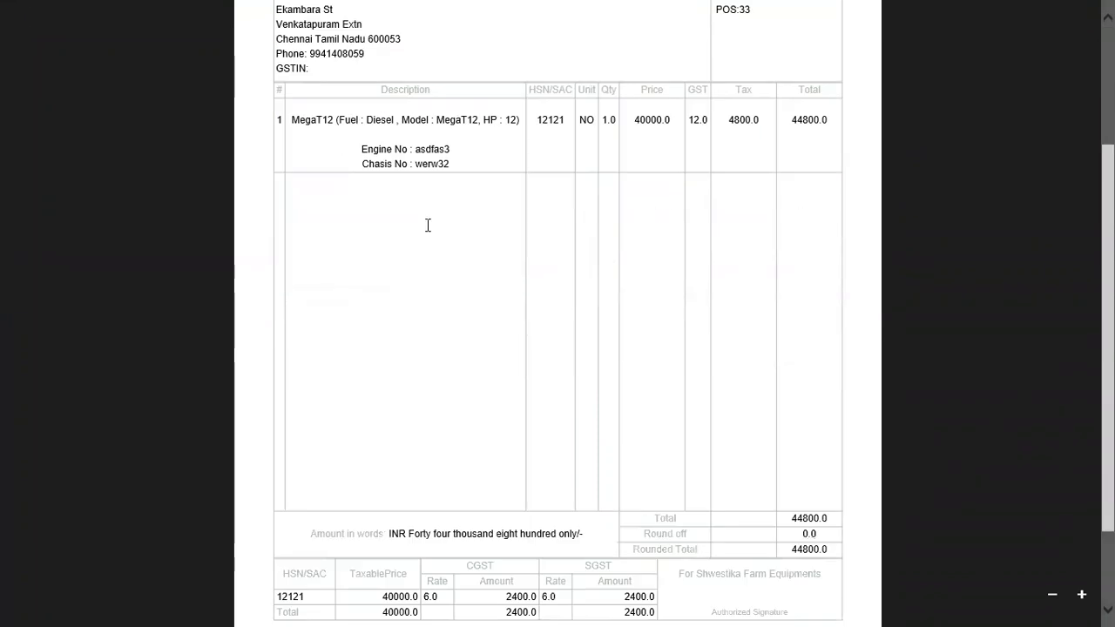
pyautogui.scroll(-2, 697, 226)
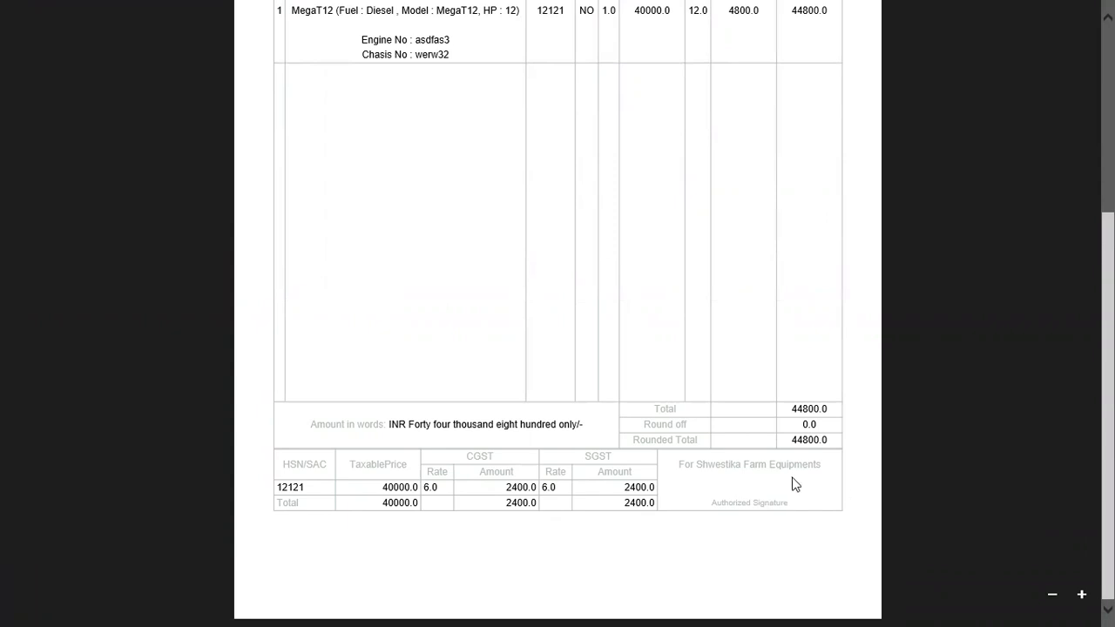
pyautogui.scroll(5, 797, 484)
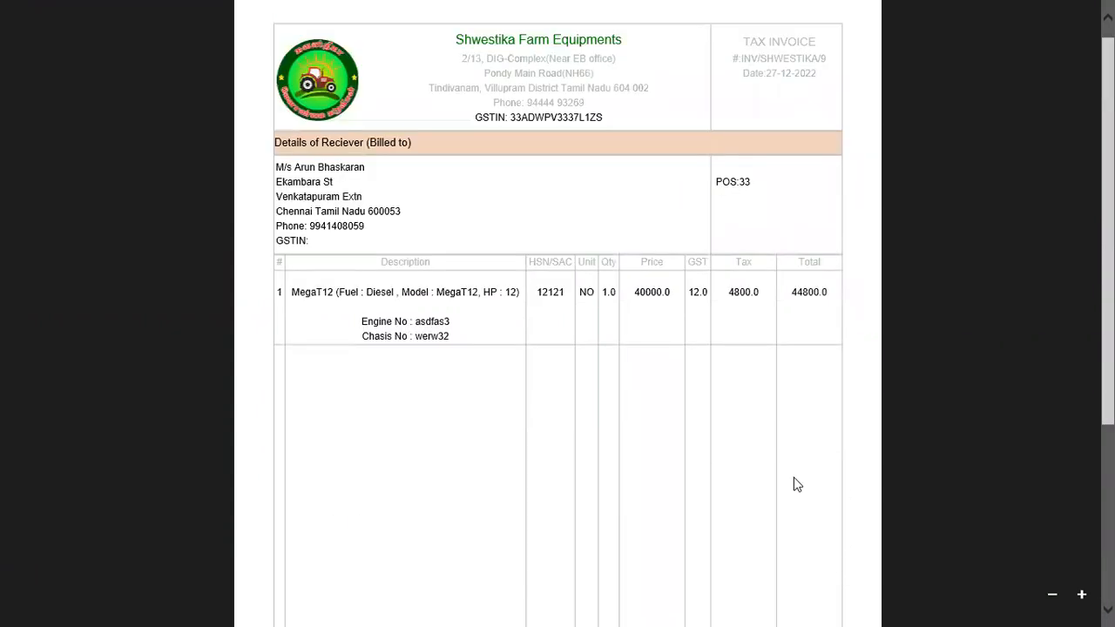
pyautogui.scroll(-5, 797, 485)
pyautogui.scroll(5, 797, 485)
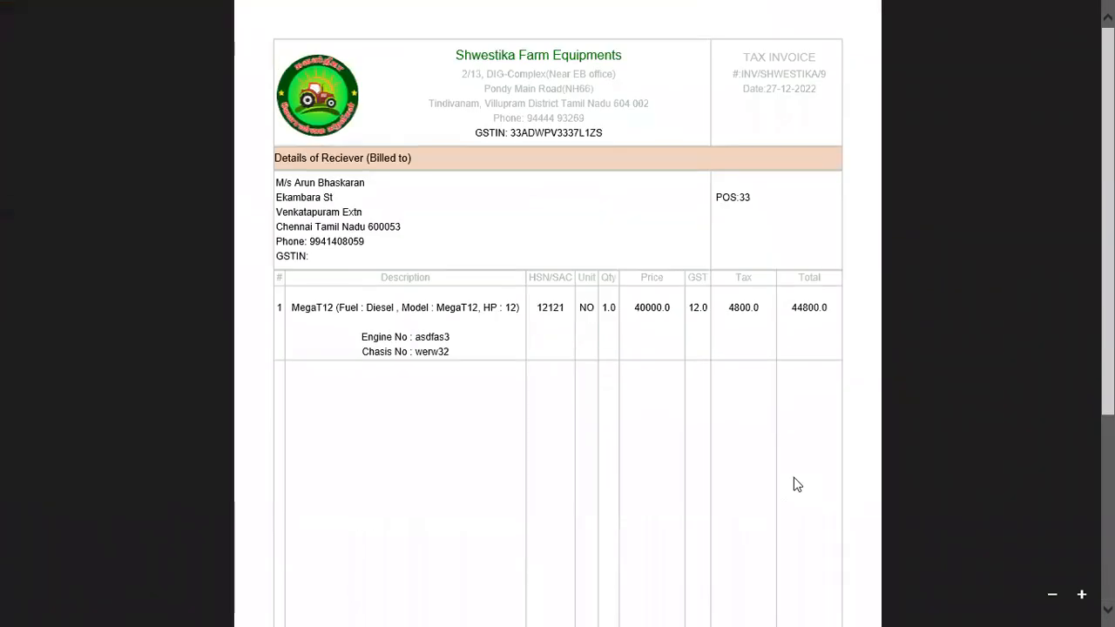
pyautogui.hotkey('alt', 'F4')
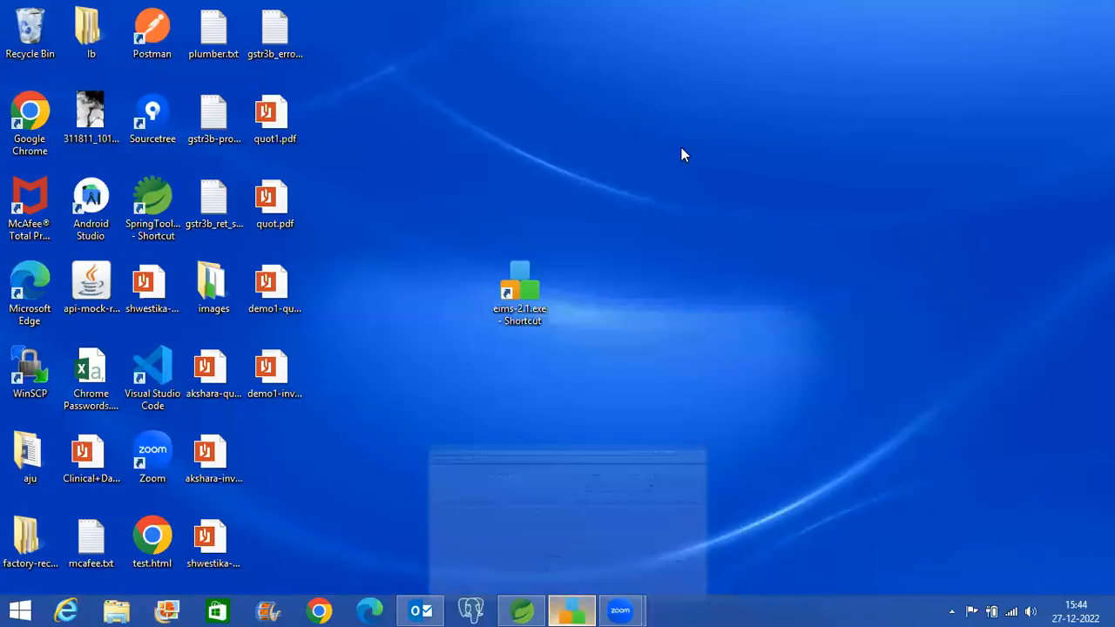
pyautogui.click(568, 610)
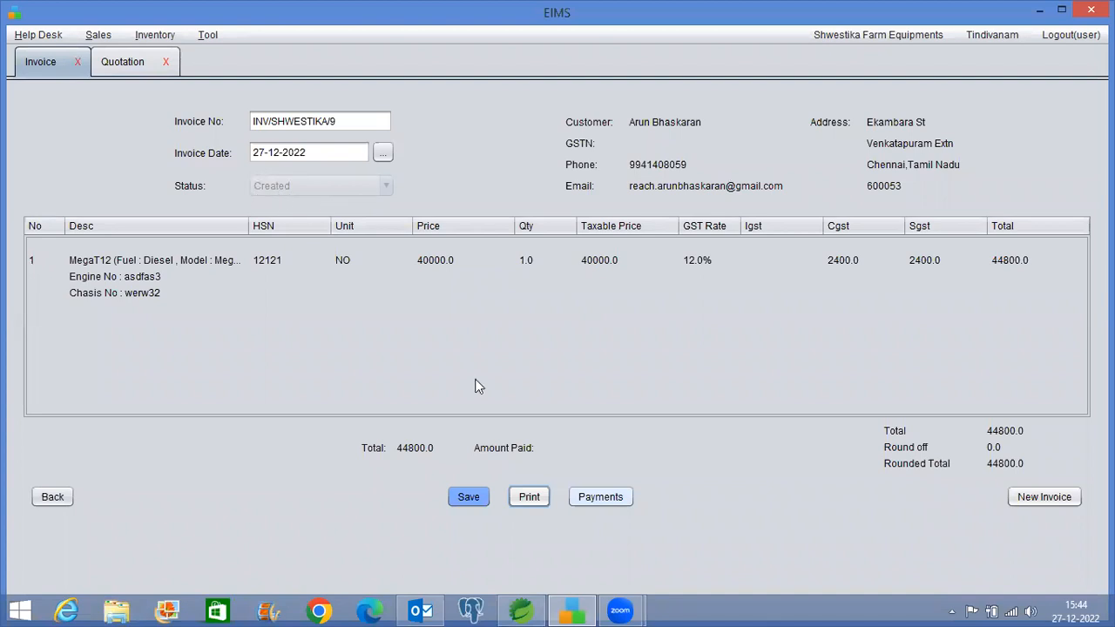
# Record a 40000 CREDIT_CARD payment on INV/SHWESTIKA/9, leaving it at Partial Payment
pyautogui.click(609, 495)
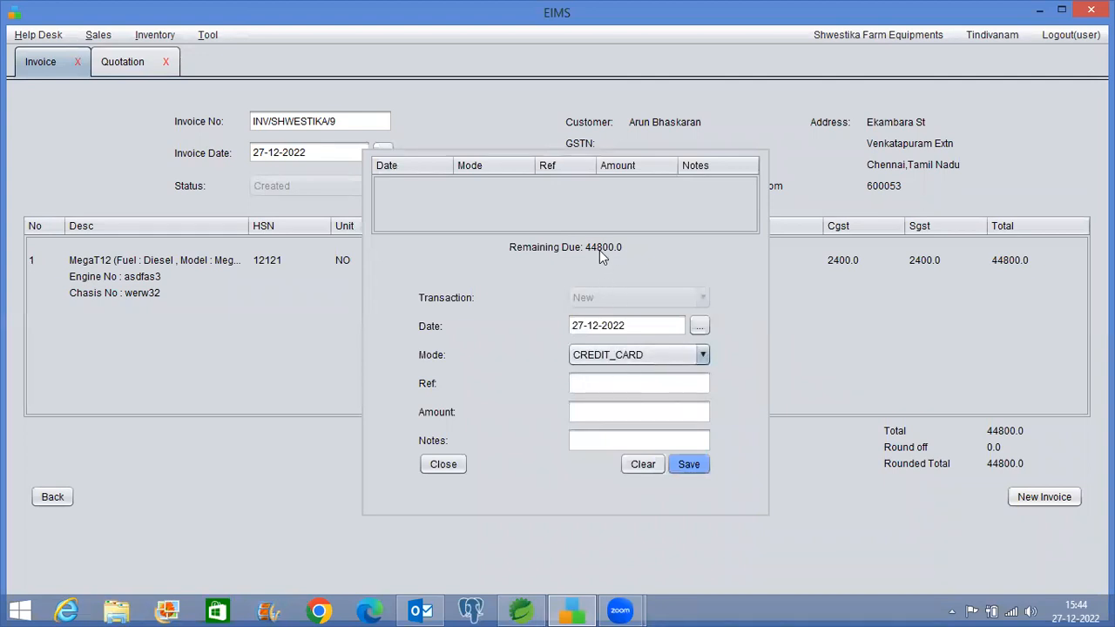
pyautogui.click(594, 410)
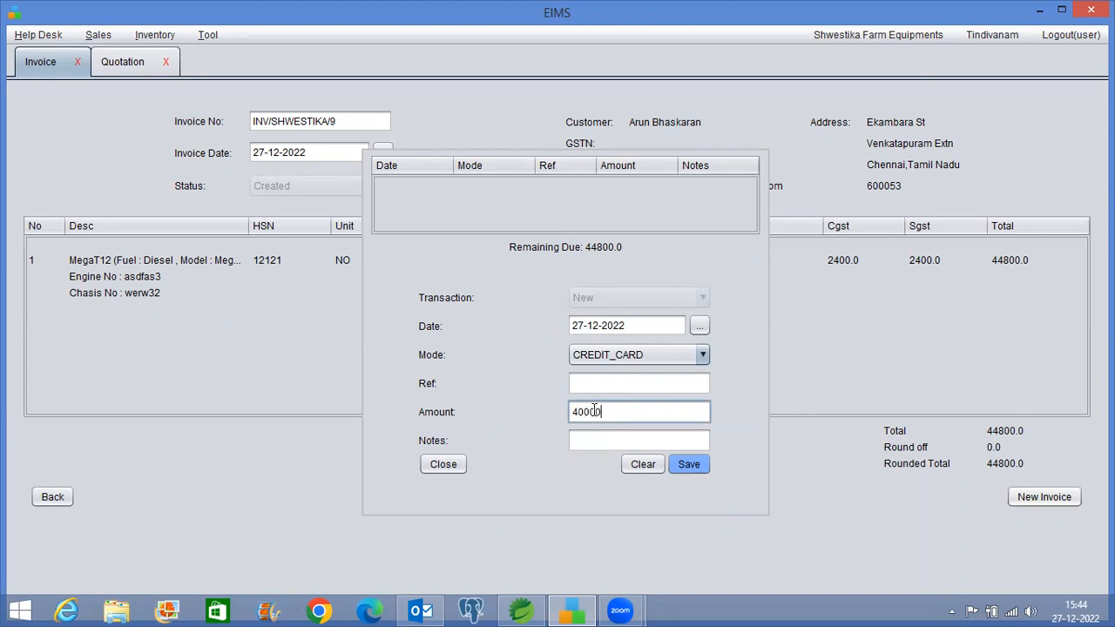
pyautogui.click(697, 467)
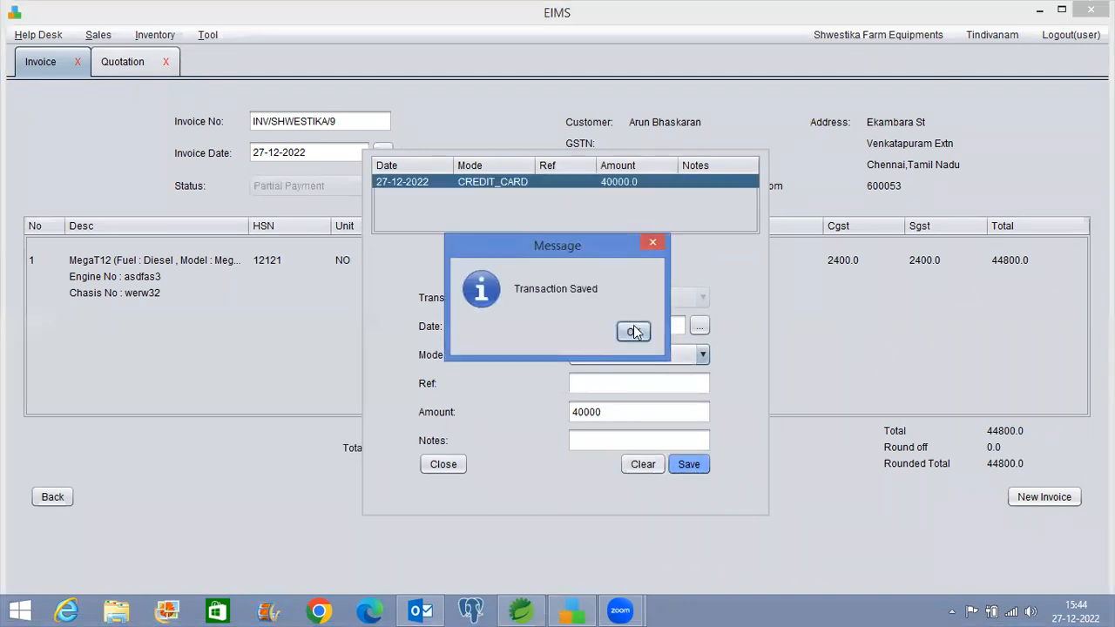
pyautogui.click(634, 332)
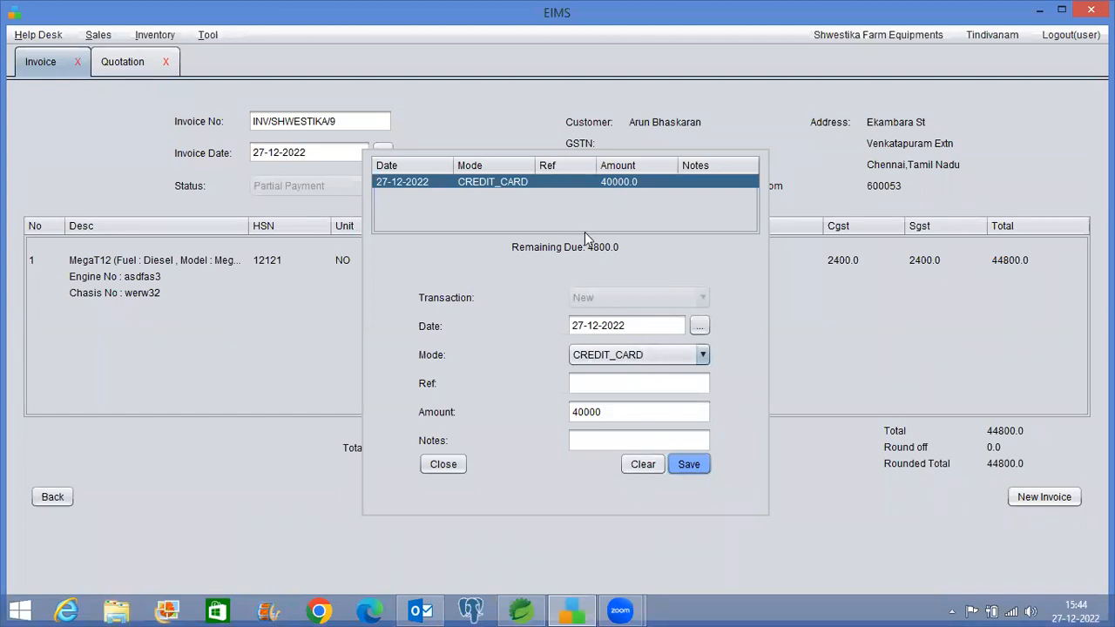
# Add a 4800 CASH payment so the invoice shows Completed with 44800.0 paid
pyautogui.click(633, 466)
pyautogui.click(608, 410)
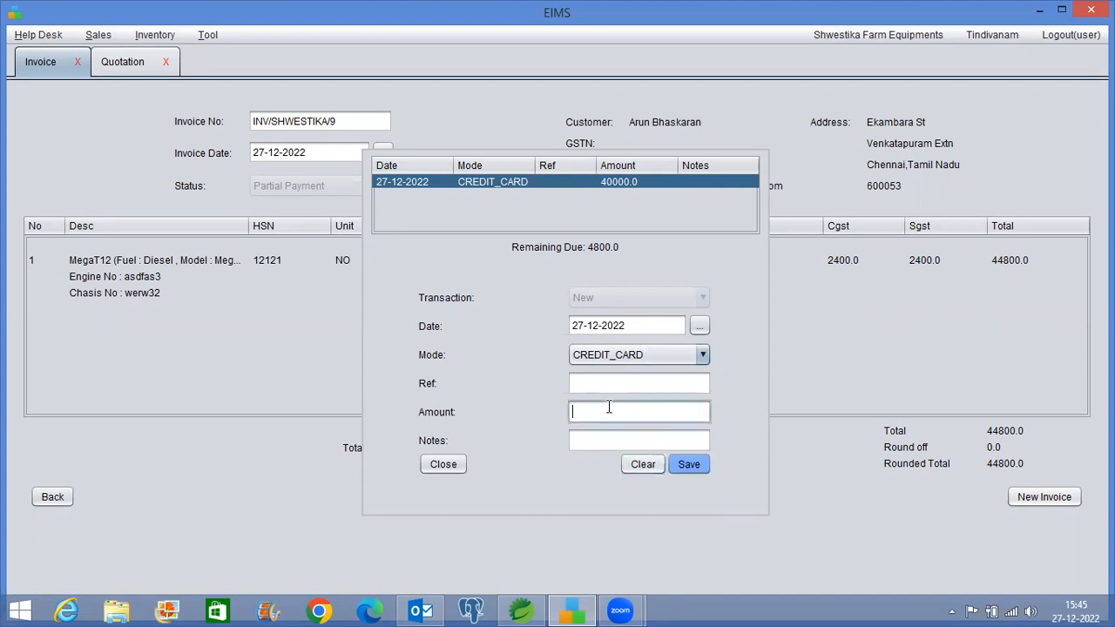
pyautogui.write('480')
pyautogui.click(614, 356)
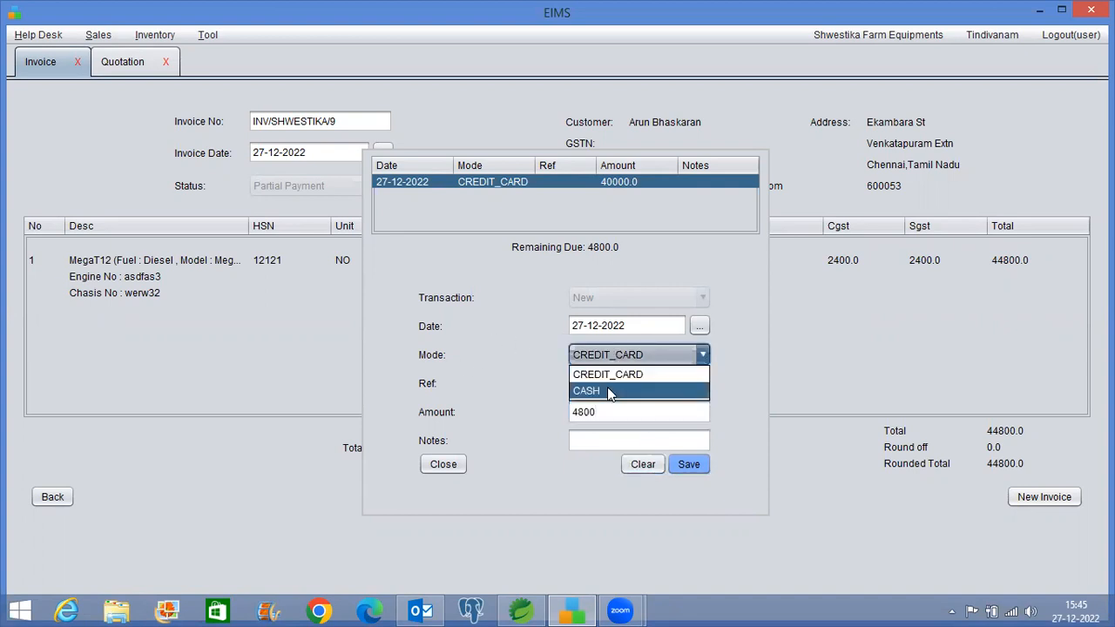
pyautogui.click(608, 386)
pyautogui.click(687, 464)
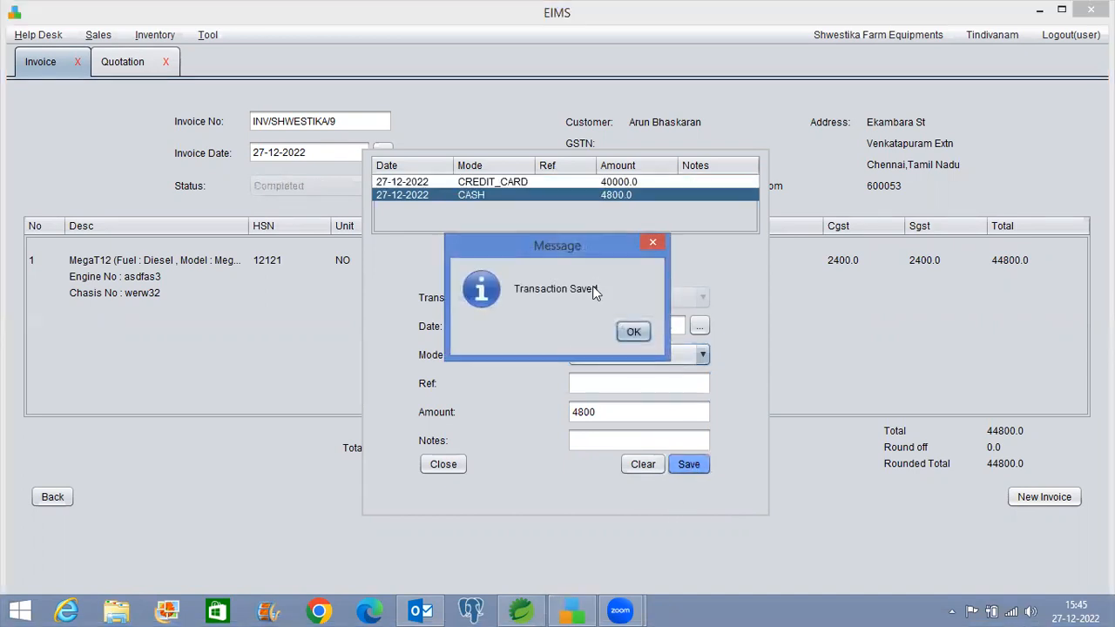
pyautogui.click(631, 331)
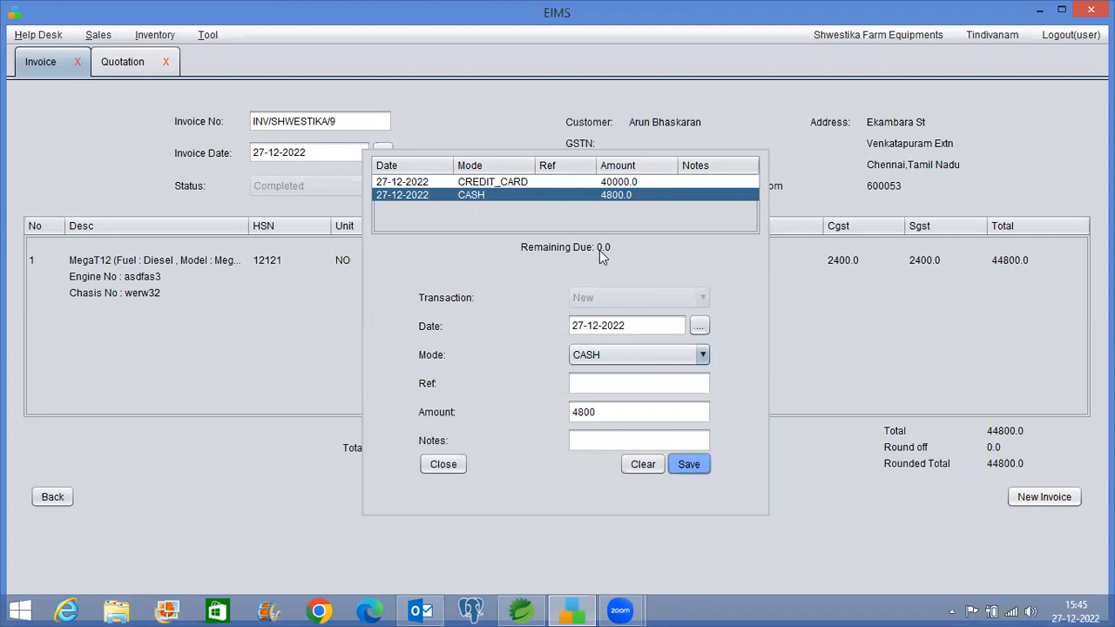
pyautogui.click(443, 464)
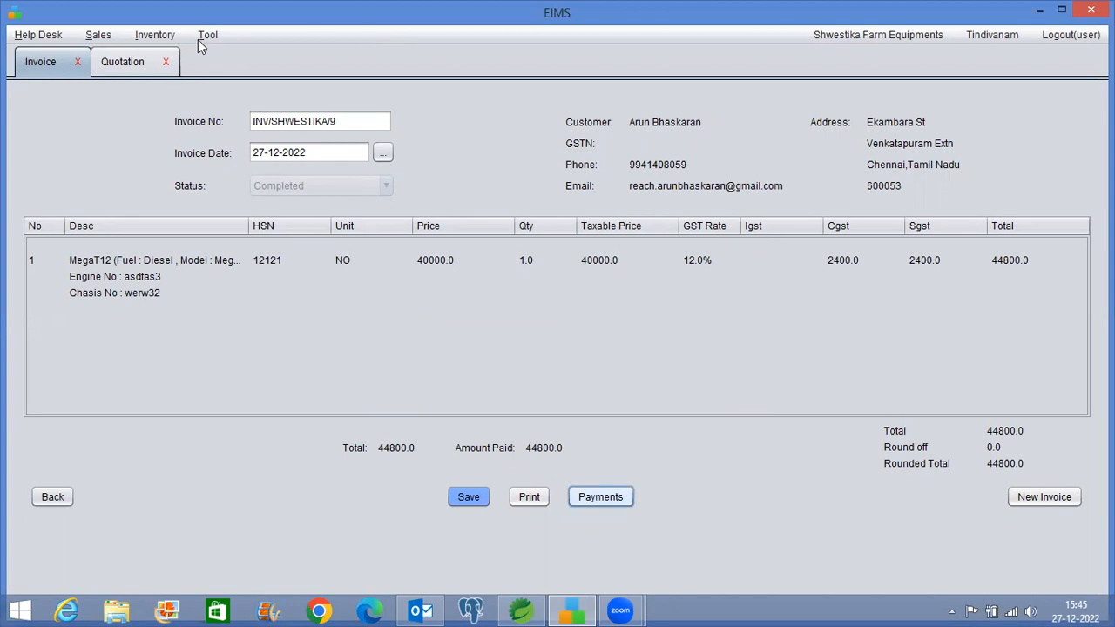
# Open the Inventory menu showing Tiller, Weeder, Tiller Spare and Weeder Spare
pyautogui.click(156, 37)
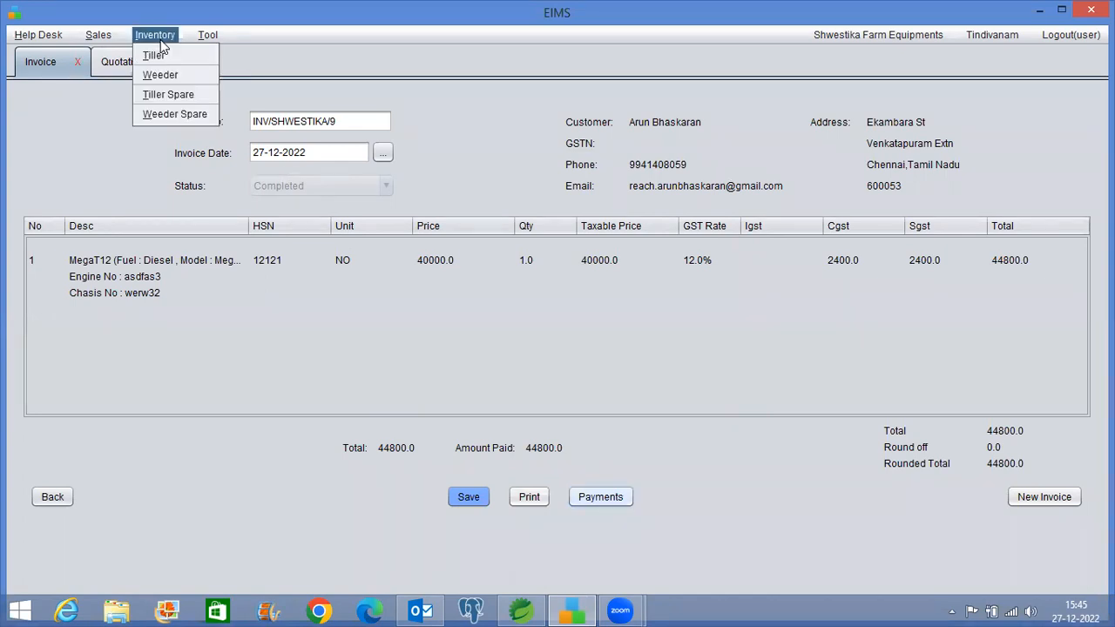